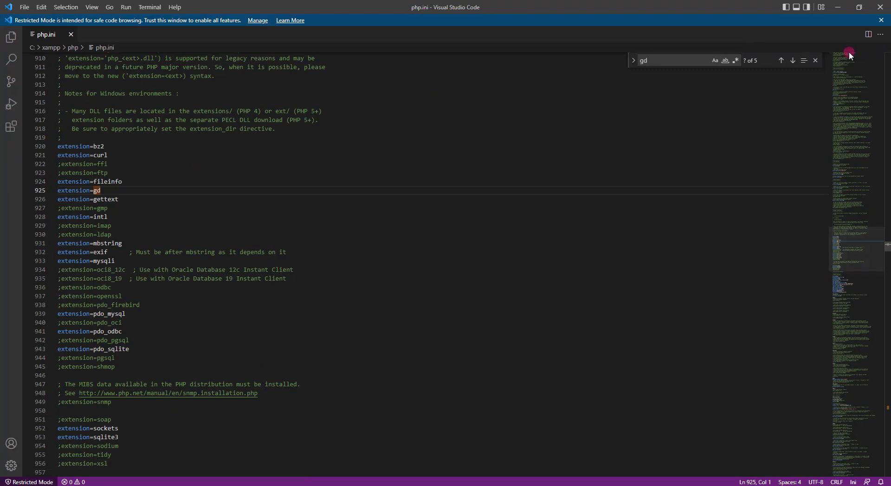
- Close the gd search in php.ini, bring the setup instructions page forward, and open Windows search
left_click(815, 60)
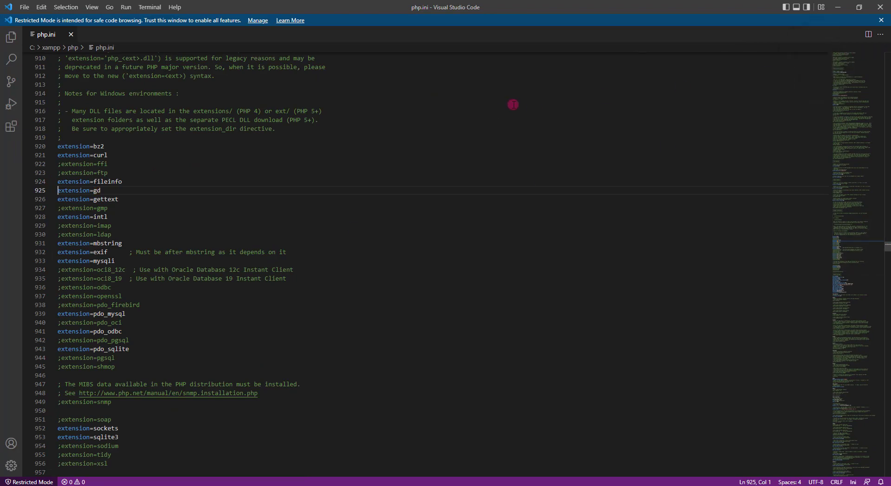
key("alt+Tab")
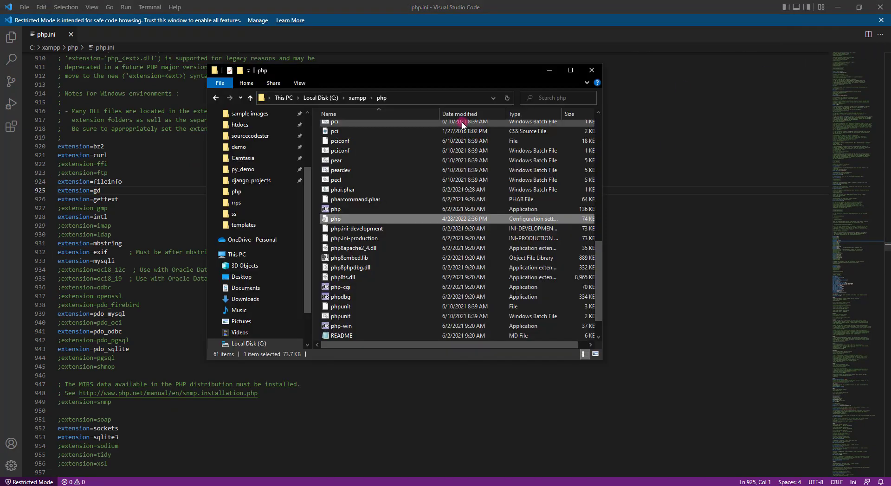
left_click(544, 70)
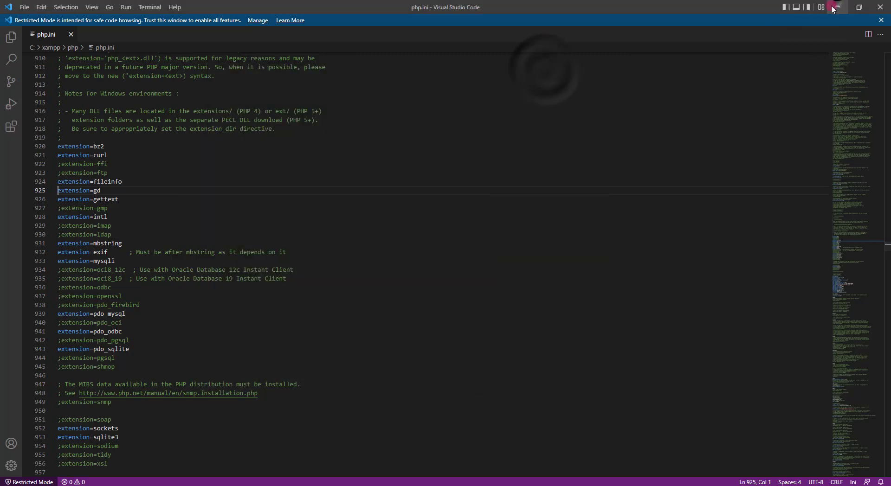
key("alt+Tab")
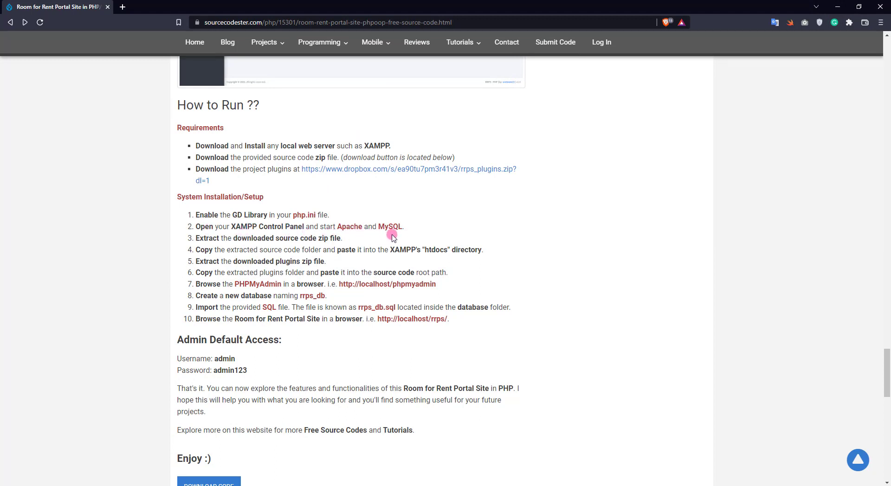
left_click(60, 480)
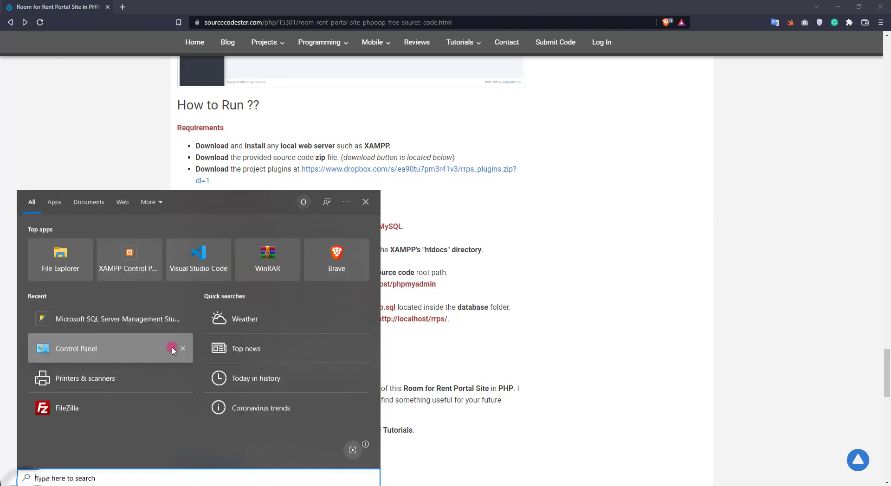
- Launch XAMPP Control Panel and start the Apache and MySQL servers
left_click(138, 269)
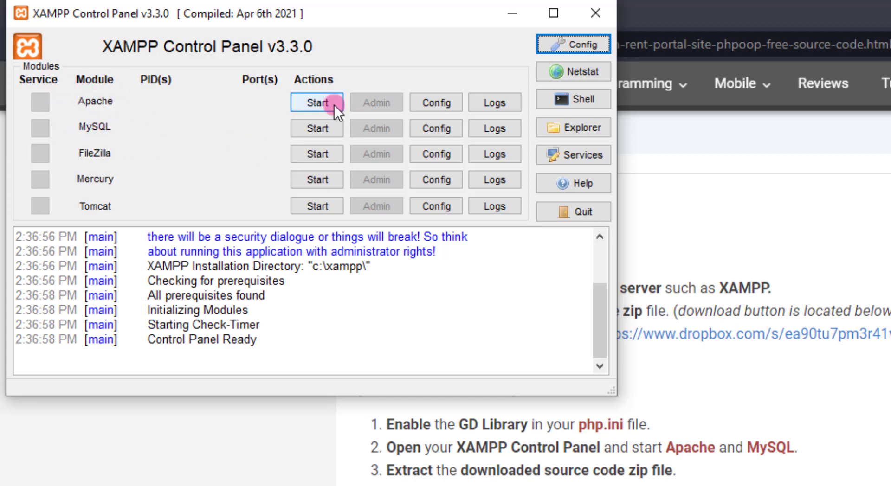
left_click(299, 102)
left_click(317, 130)
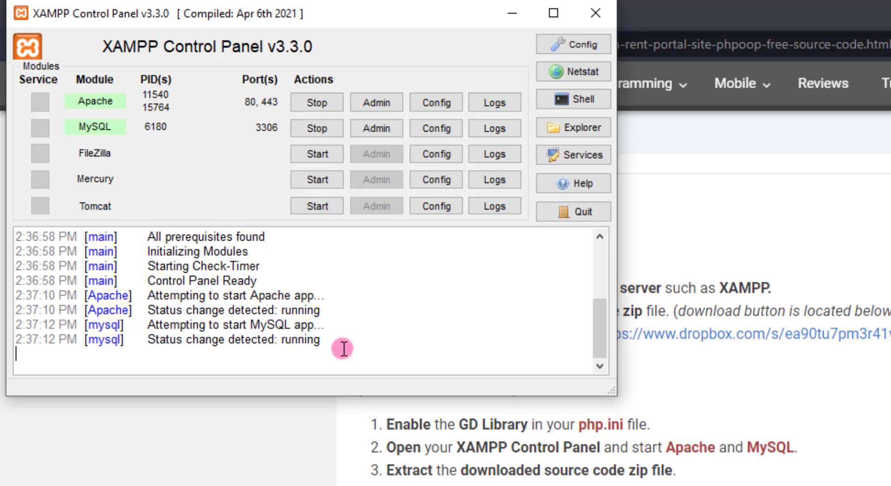
left_click_drag(344, 349, 125, 296)
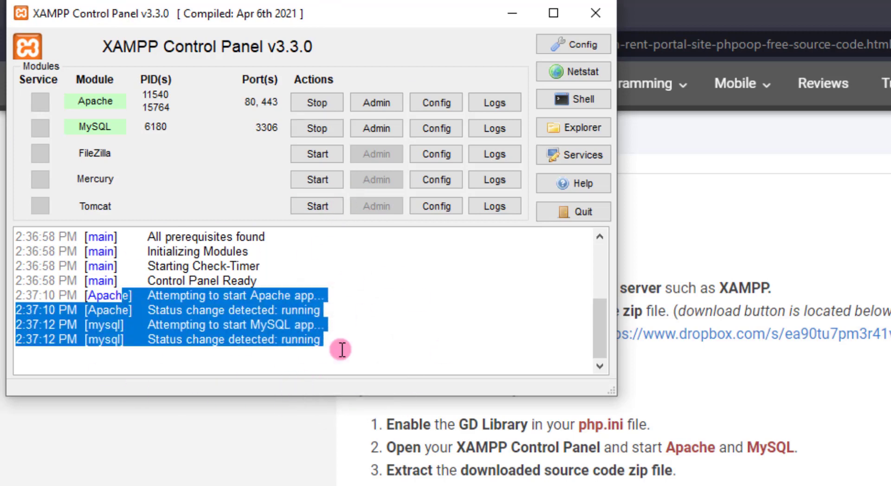
left_click(630, 24)
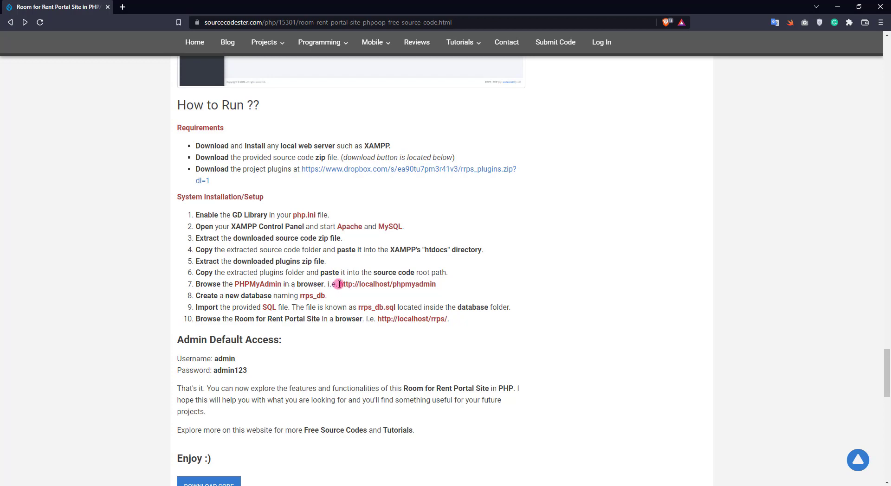
- Open localhost/phpmyadmin in a new tab and begin a new database
left_click_drag(339, 284, 436, 284)
right_click(400, 285)
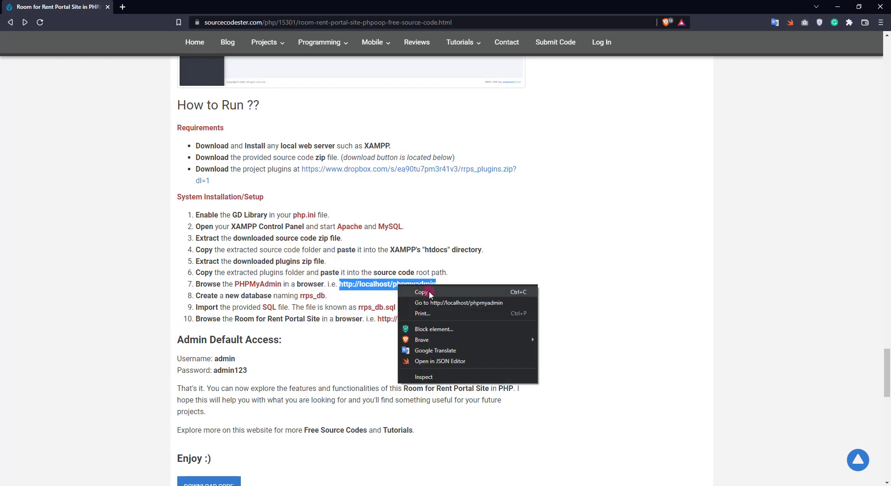
left_click(432, 302)
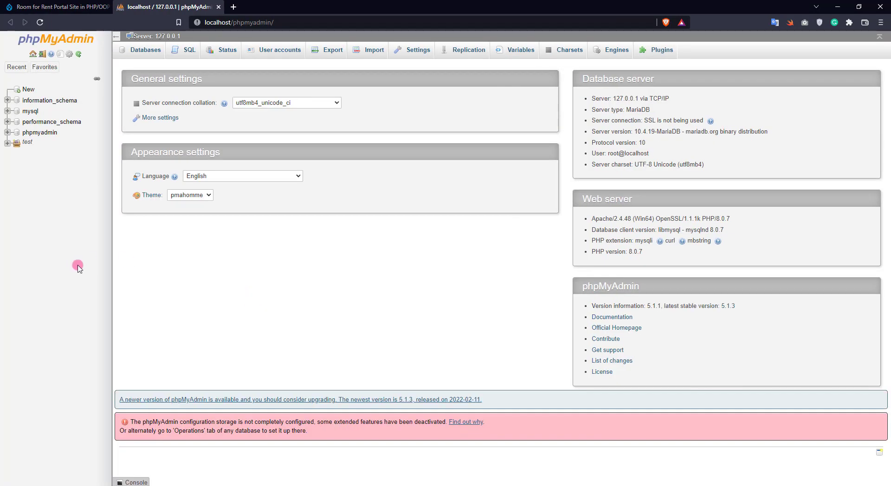
left_click(27, 92)
- Copy the name rrps_db from the instructions and create that database
left_click(57, 7)
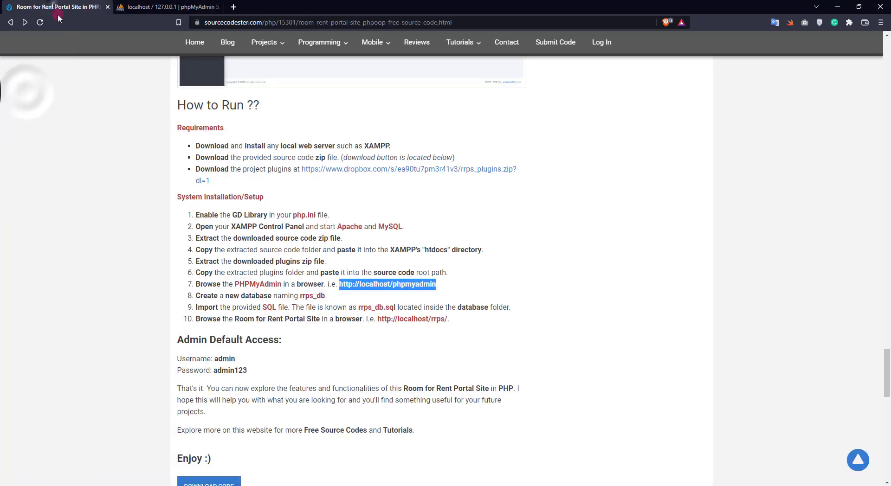
double_click(312, 296)
right_click(279, 295)
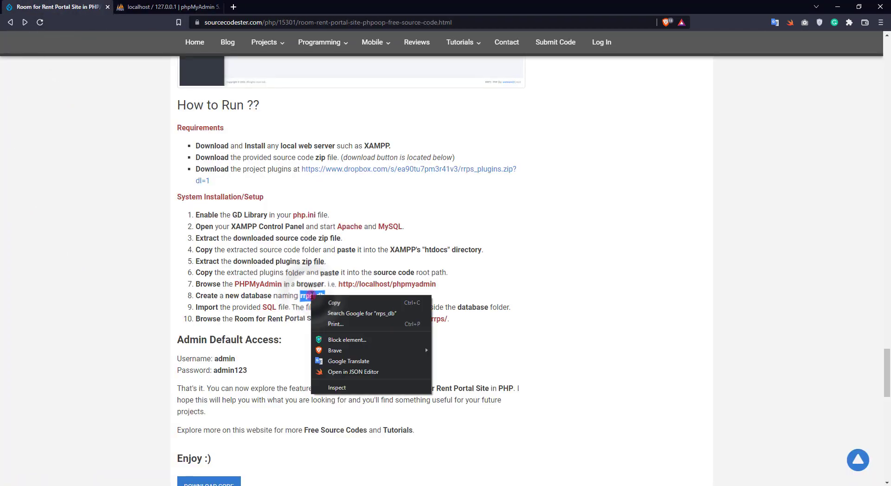
left_click(289, 303)
left_click(168, 7)
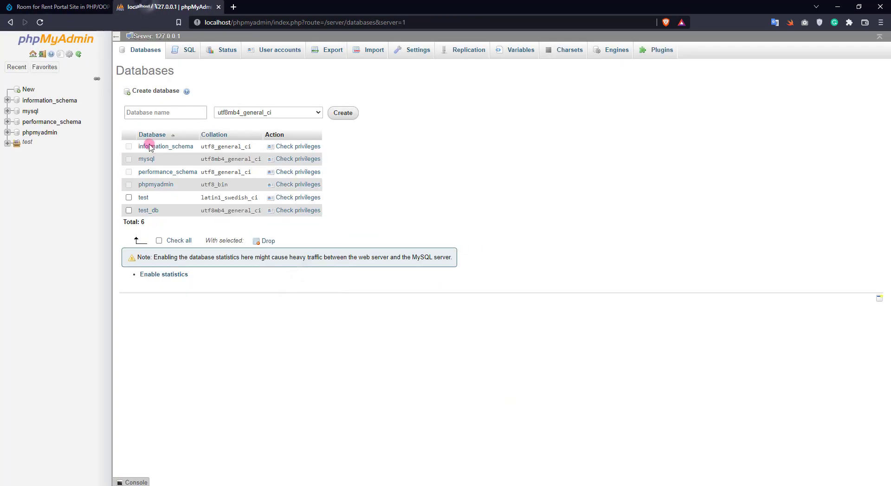
left_click(167, 115)
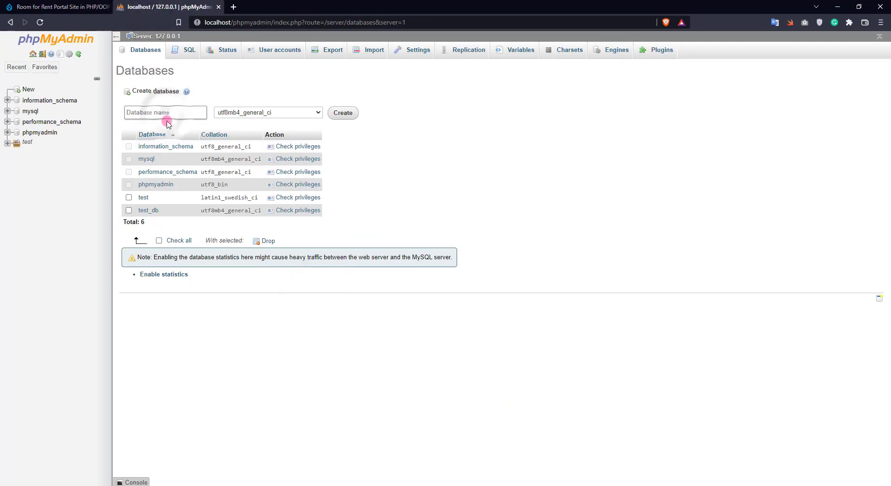
key("ctrl+v")
key("Return")
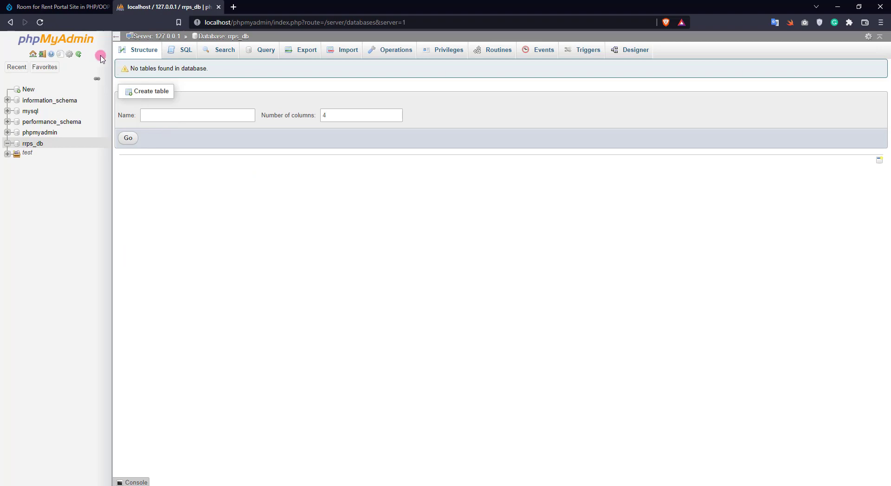
left_click(78, 10)
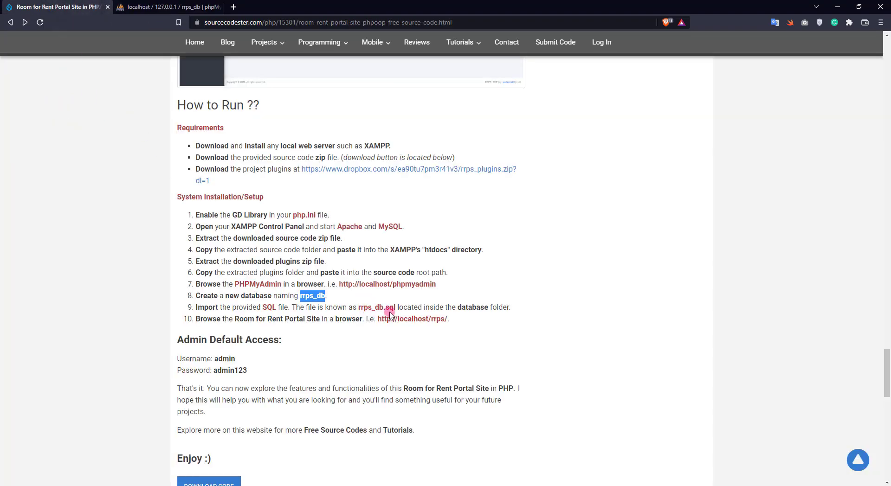
- Select C:\xampp\htdocs\rrps\database\rrps_db.sql as the import file for rrps_db
left_click(167, 7)
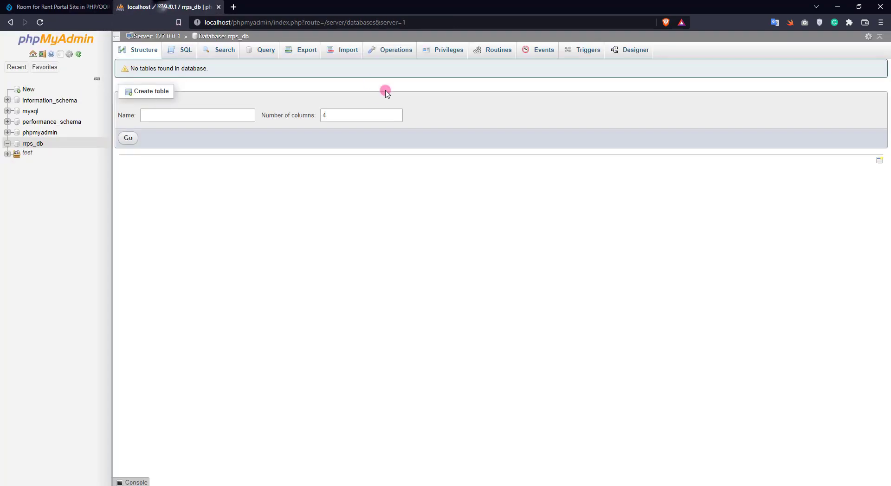
left_click(346, 49)
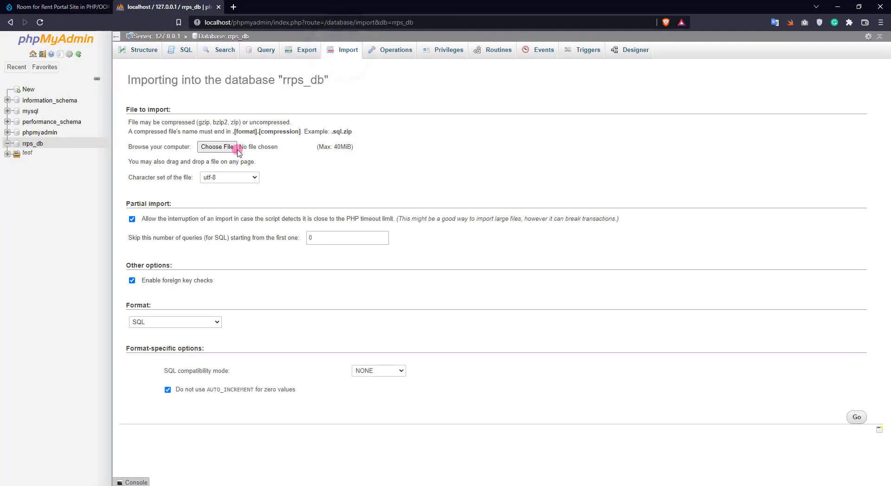
left_click(216, 146)
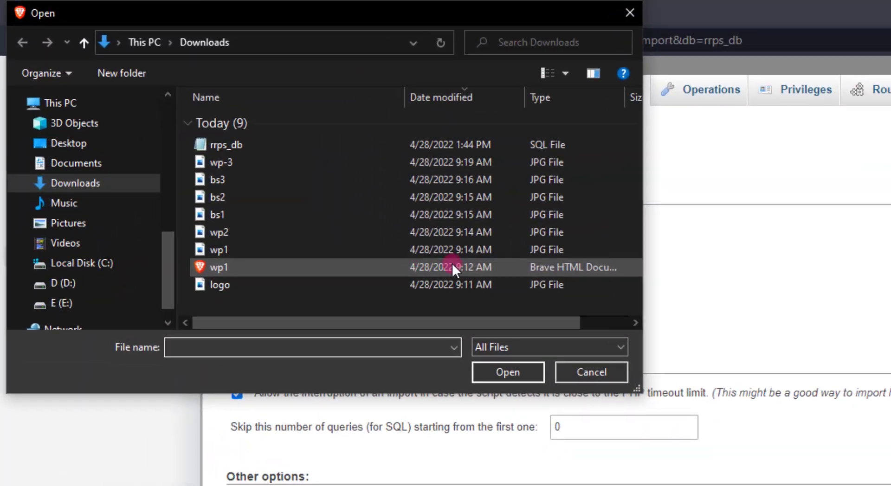
scroll(46, 149, "up", 5)
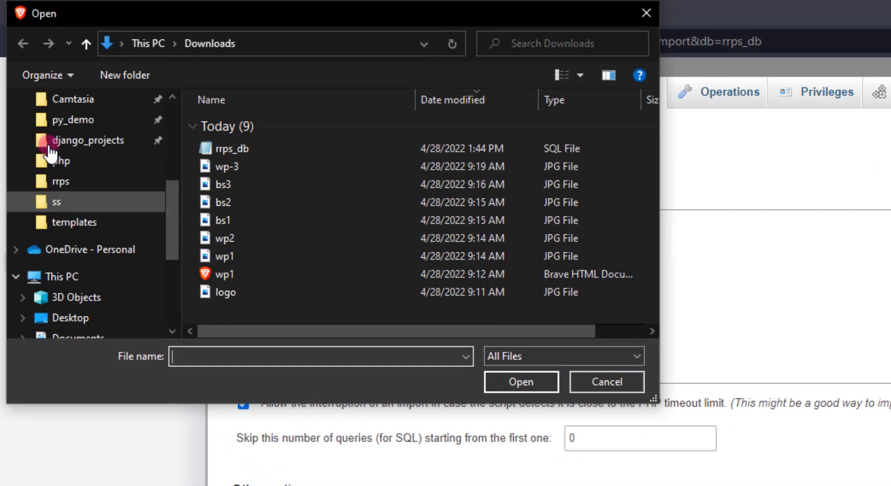
left_click(80, 140)
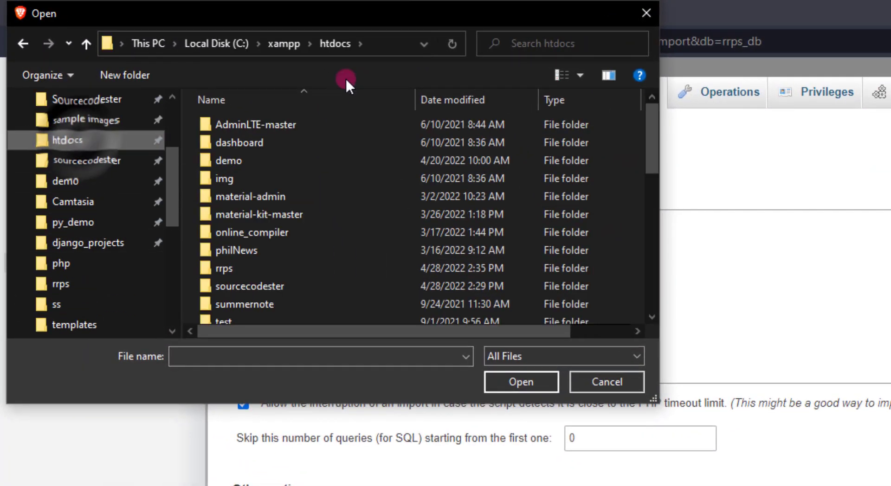
double_click(247, 268)
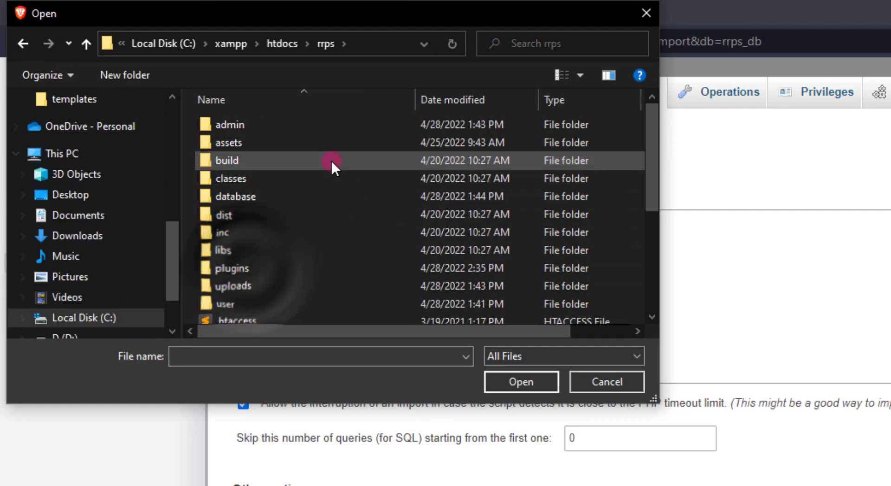
double_click(288, 195)
left_click(345, 39)
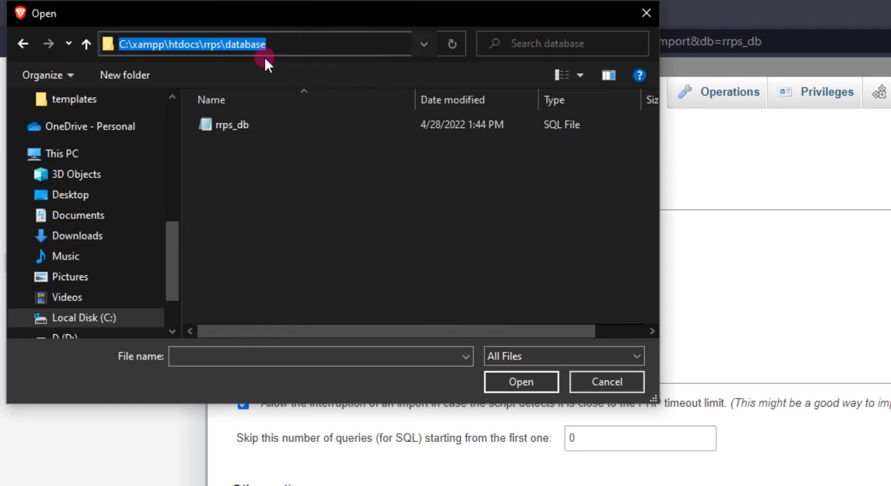
left_click(228, 127)
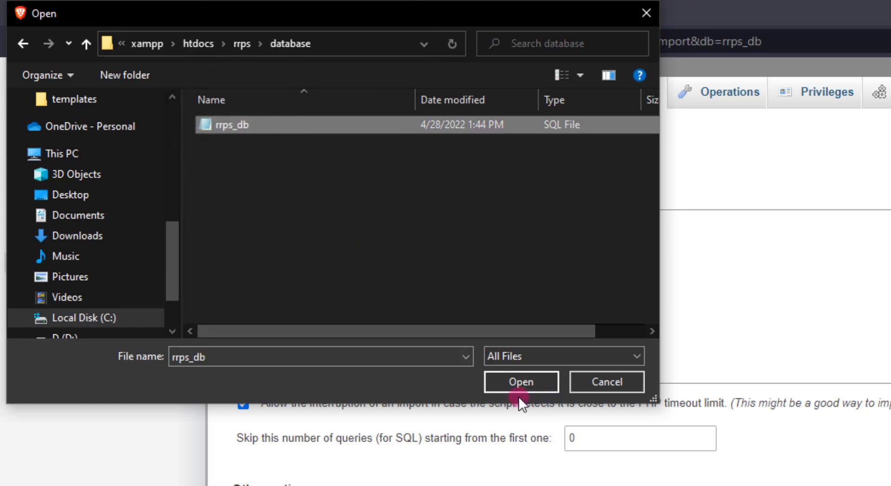
left_click(533, 385)
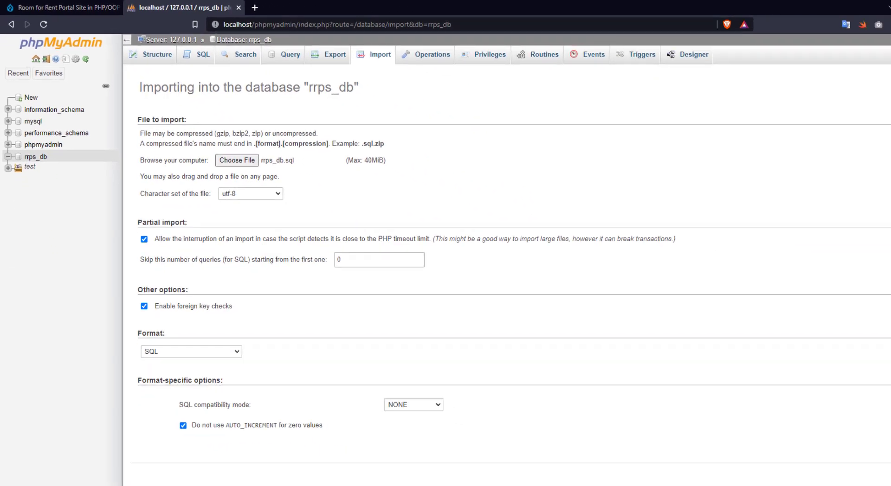
- Run the import and check rrps_db's tables: category_list, post_list, system_info, users
left_click(856, 417)
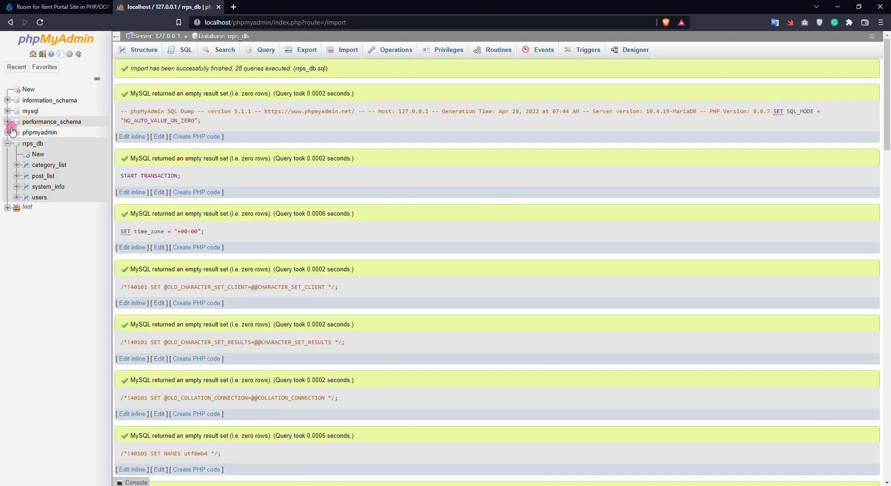
left_click(29, 145)
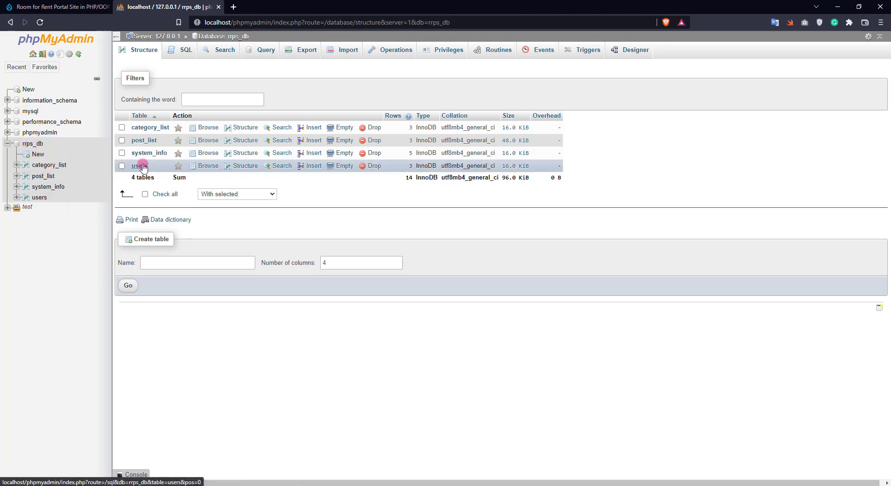
left_click(61, 7)
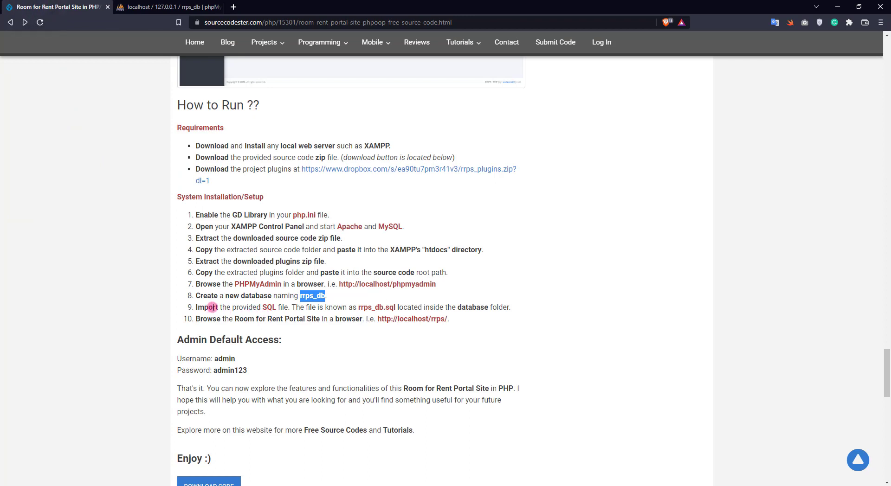
- Open the localhost/rrps portal site in a new tab after the phpMyAdmin tab
left_click(536, 333)
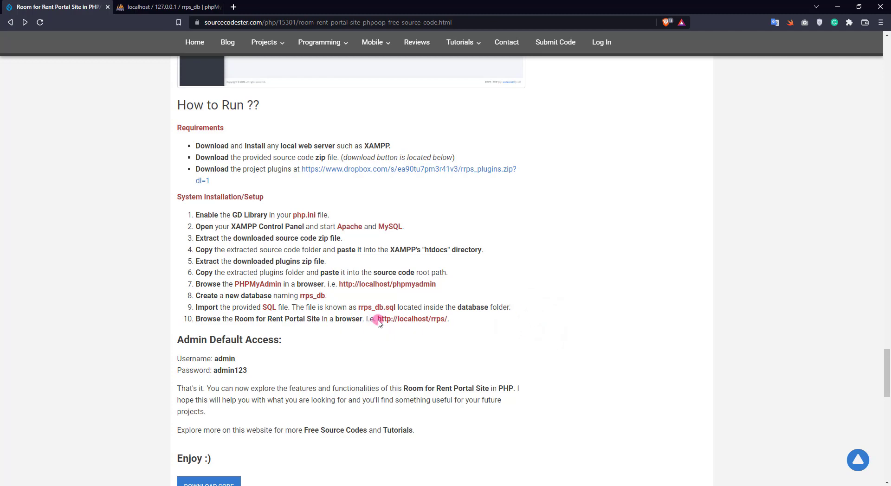
left_click_drag(379, 320, 447, 320)
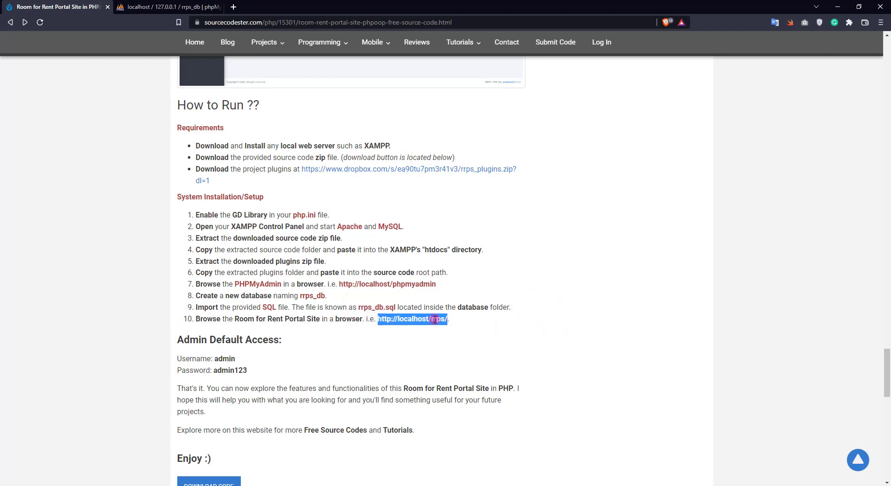
right_click(434, 320)
left_click(485, 338)
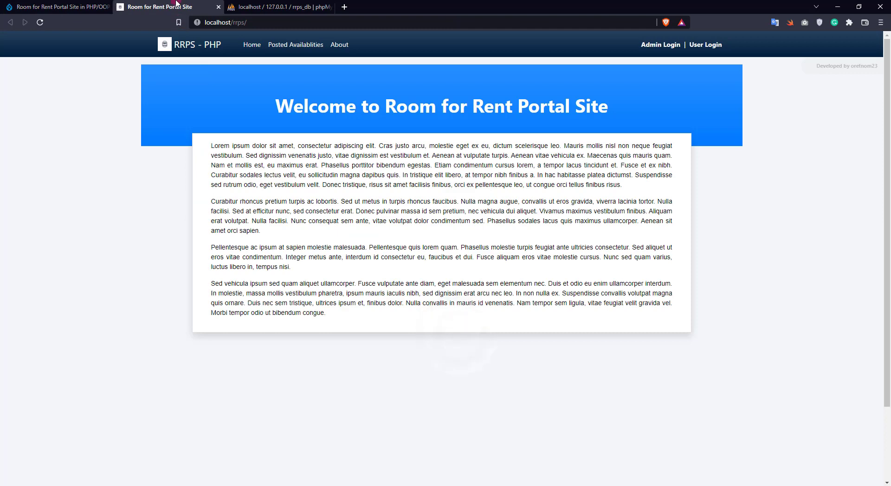
left_click_drag(176, 2, 288, 6)
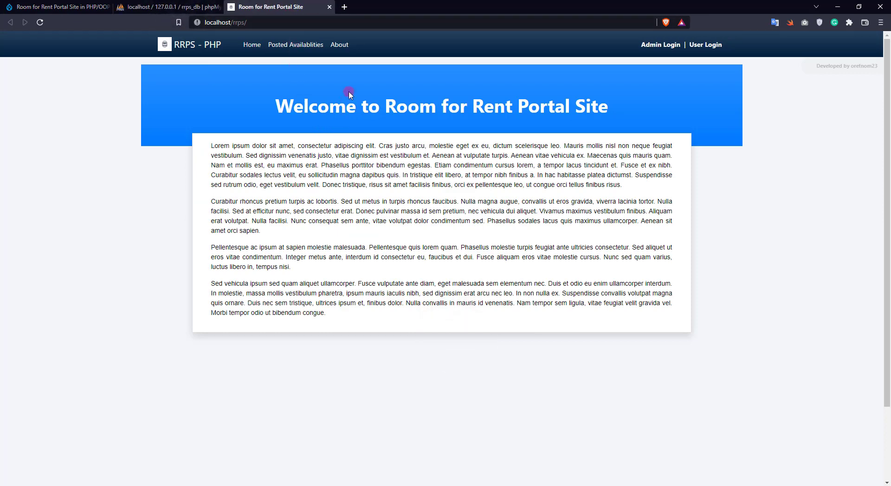
- Browse the About page, then the Posted Availablities listing
left_click(336, 45)
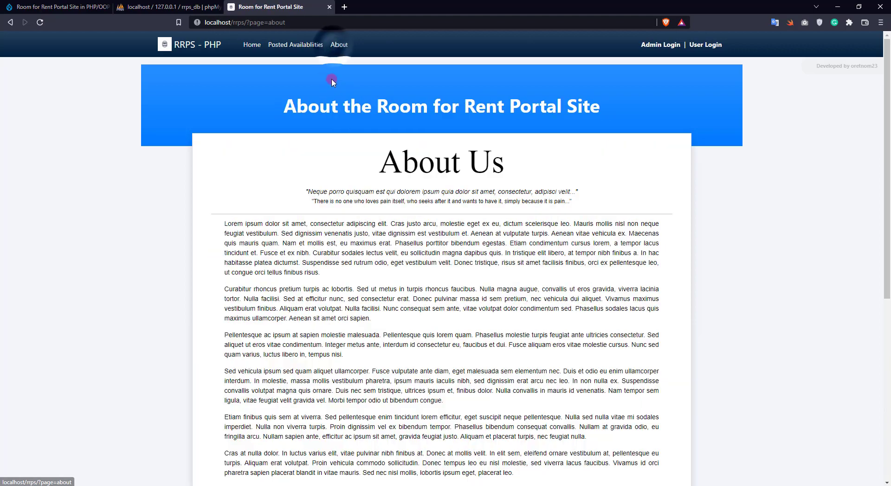
scroll(313, 95, "down", 7)
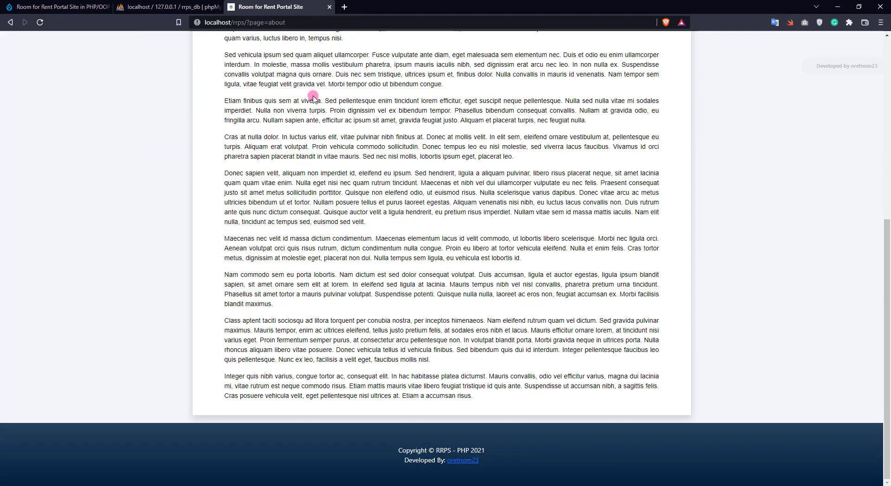
scroll(313, 98, "up", 7)
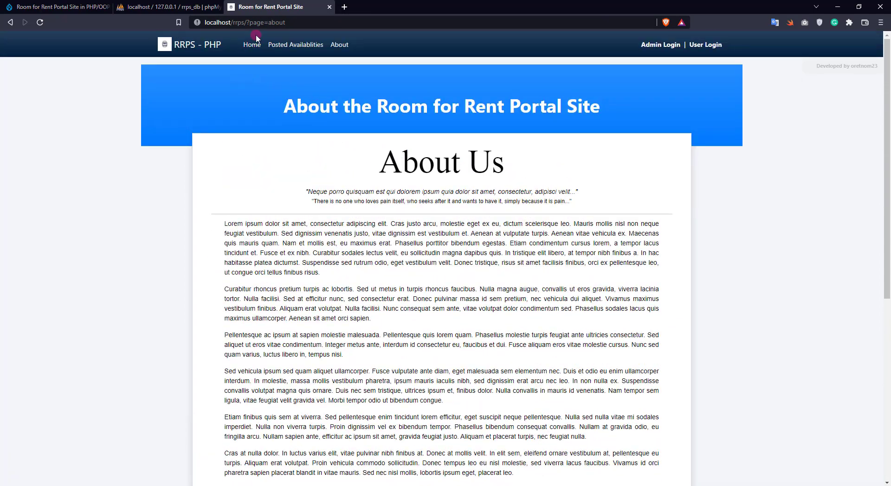
left_click(252, 45)
left_click(299, 45)
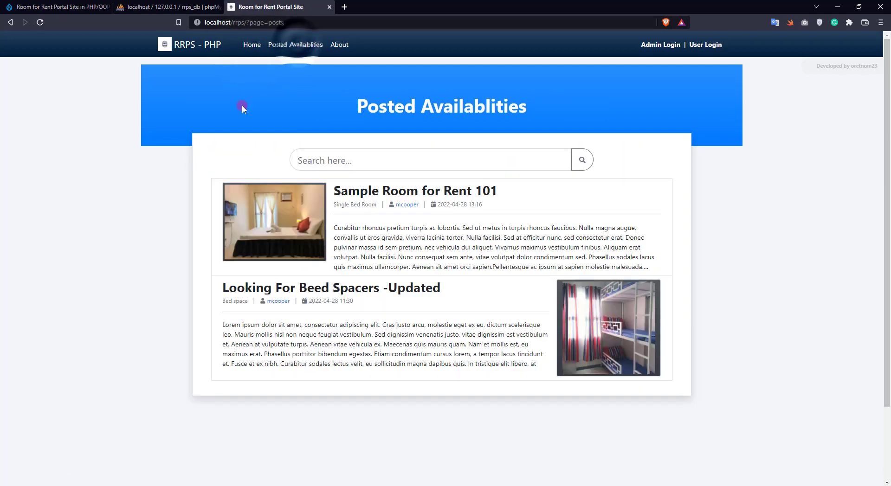
scroll(242, 108, "down", 3)
scroll(279, 175, "up", 3)
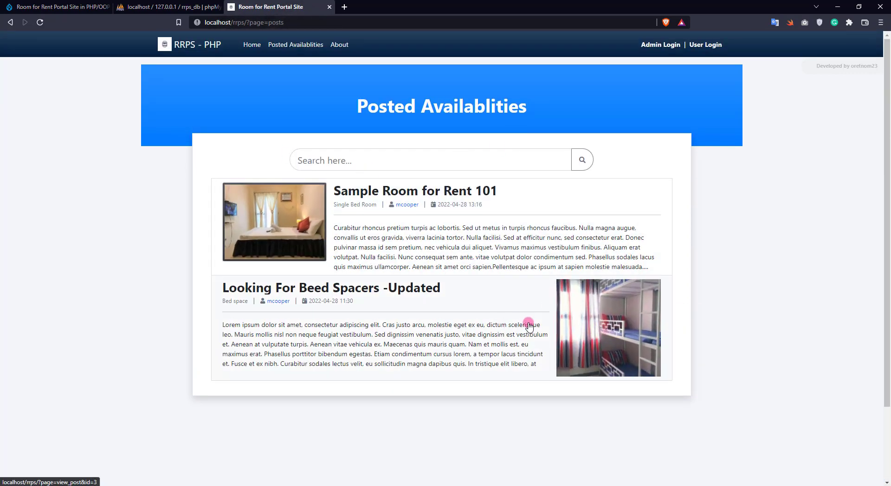
- Search the listings for 'sample' and open Sample Room for Rent 101's post details
left_click(440, 165)
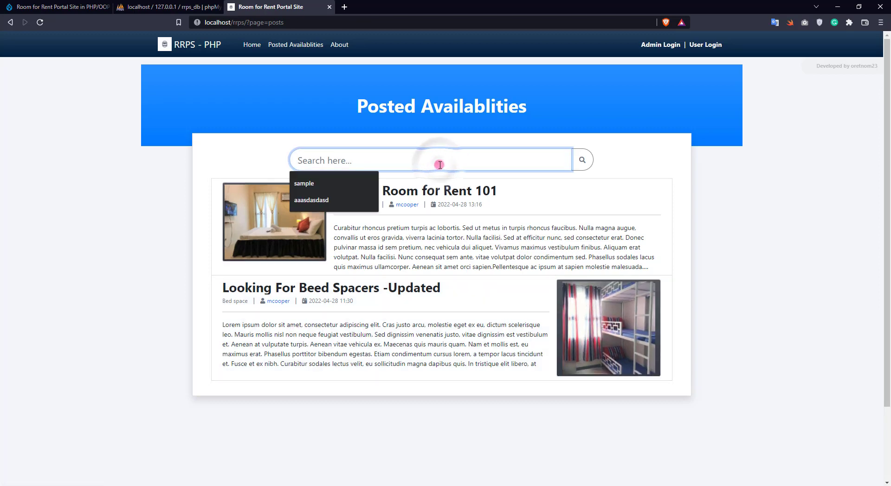
type("test")
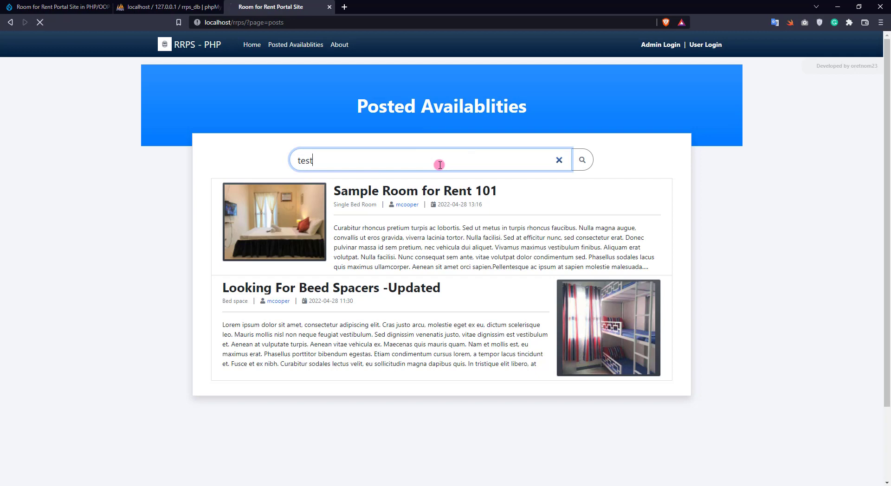
double_click(511, 164)
type("sample")
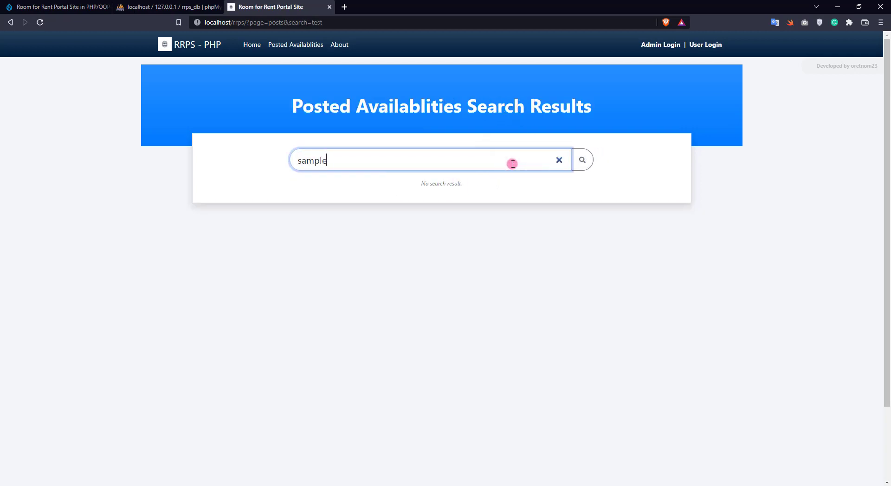
key("Return")
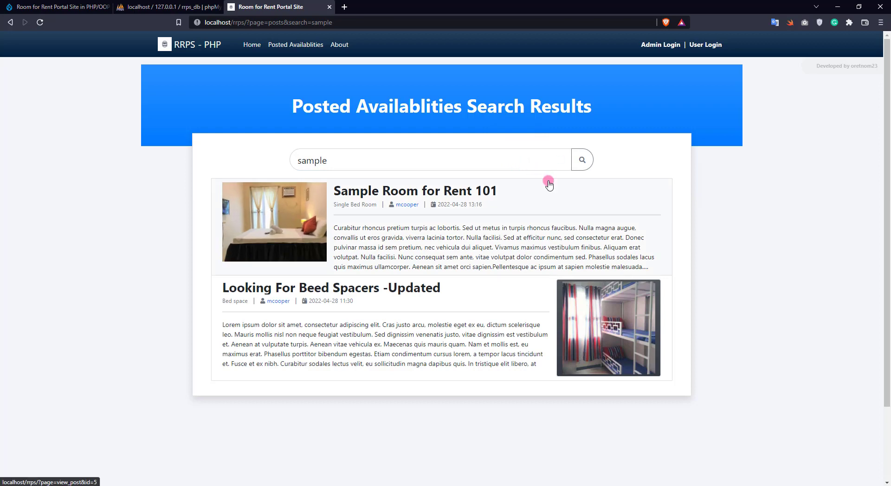
left_click(455, 193)
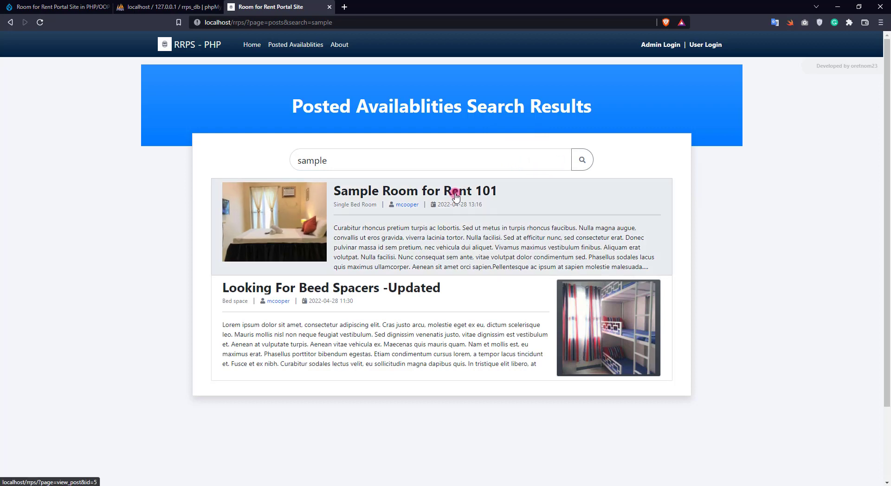
scroll(543, 188, "down", 3)
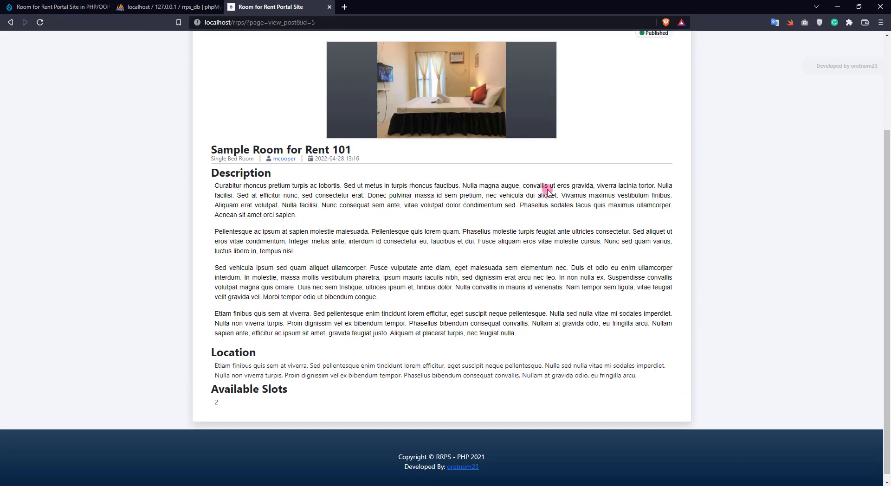
scroll(545, 189, "up", 3)
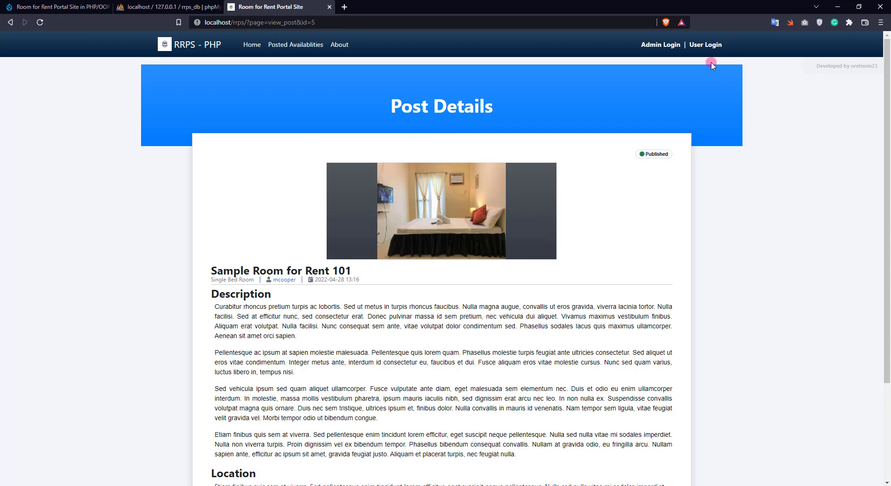
- Log into the admin site with the admin username and password, then open List of Category
left_click(671, 47)
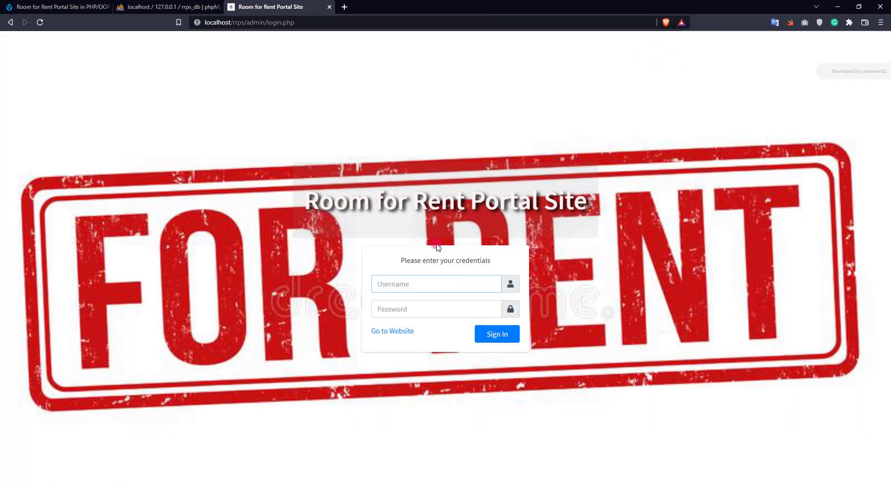
type("admin")
key("Tab")
type("admin123")
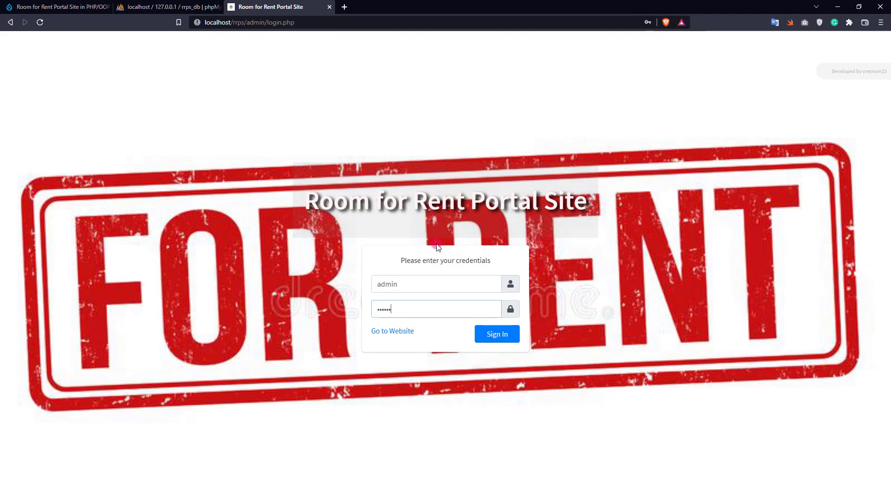
key("Return")
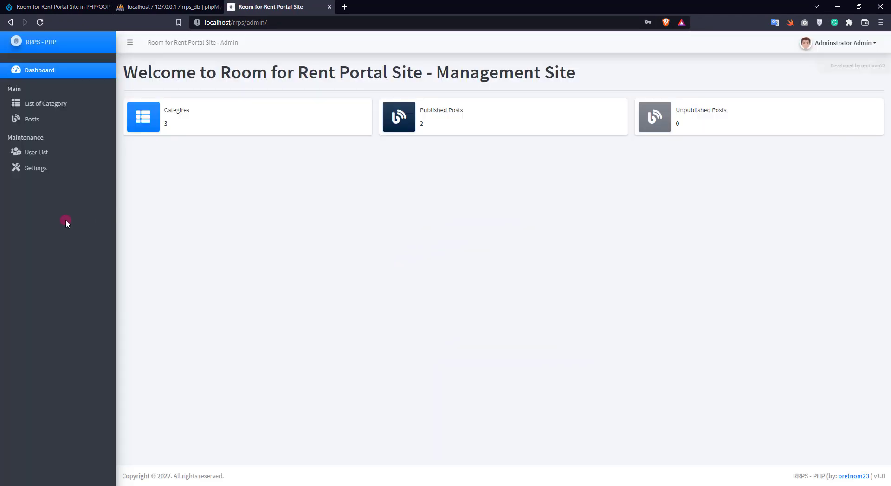
left_click(58, 106)
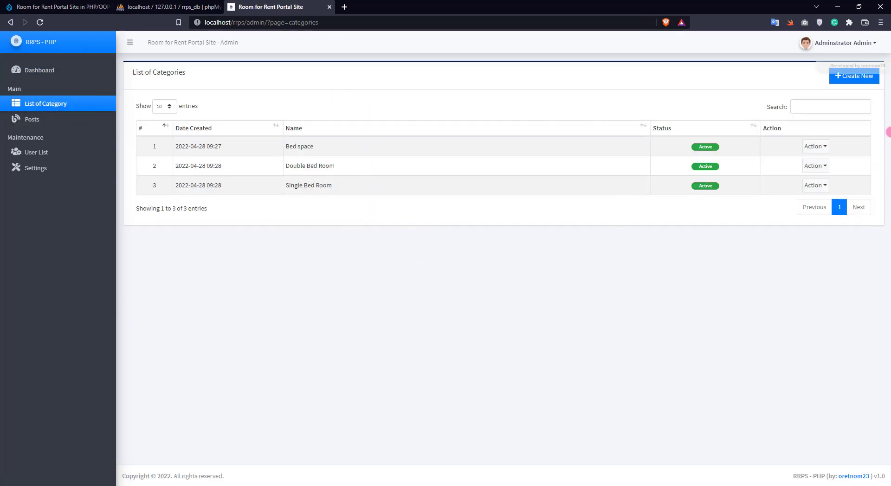
- Create the active category Sample 101
left_click(849, 76)
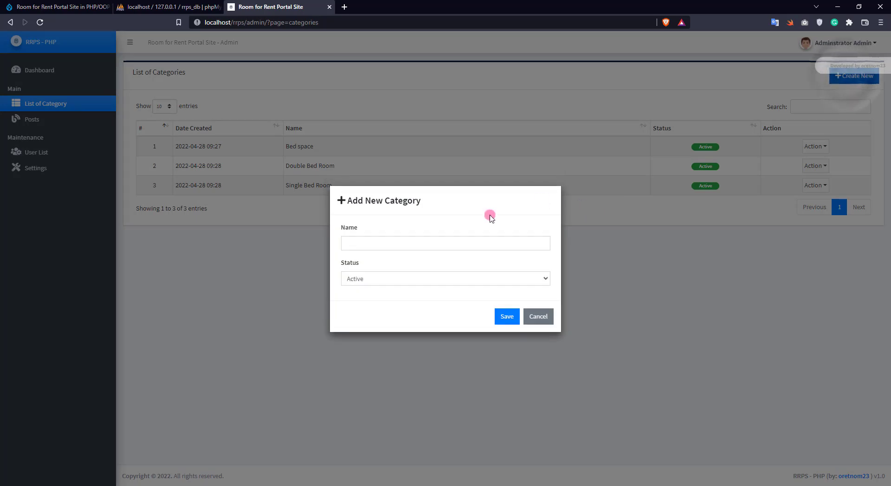
left_click(408, 249)
type("Sample")
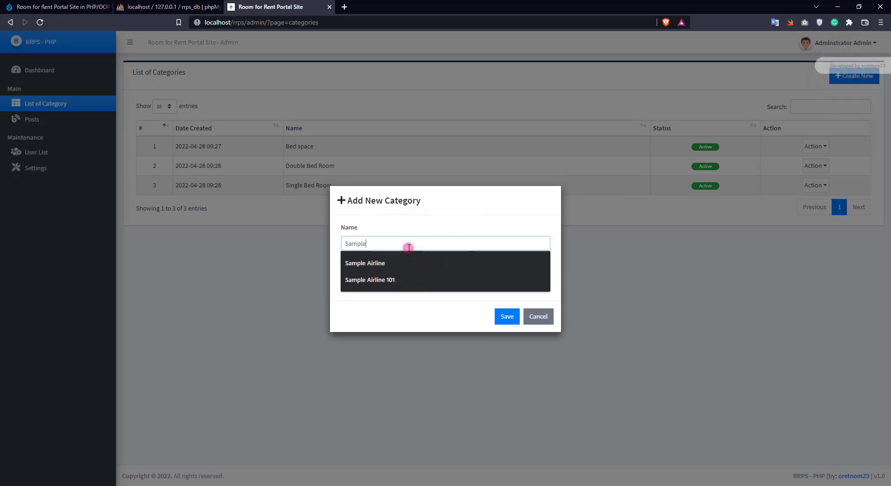
type(" 101")
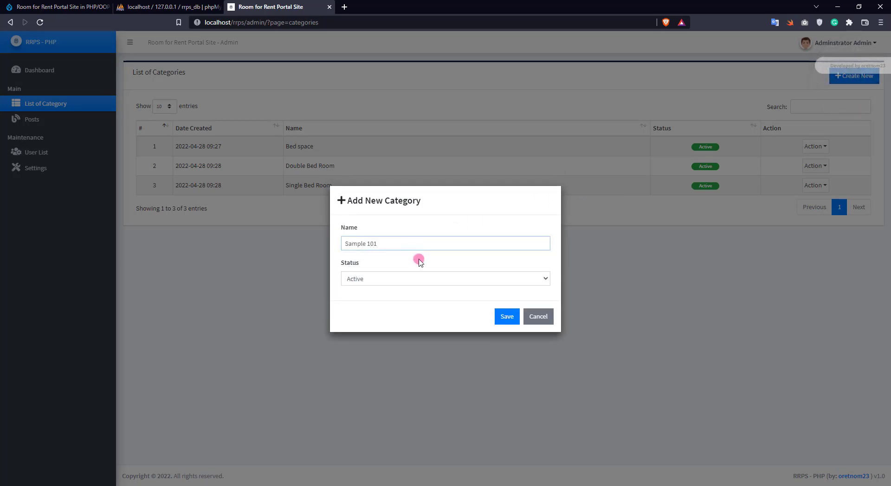
left_click(508, 316)
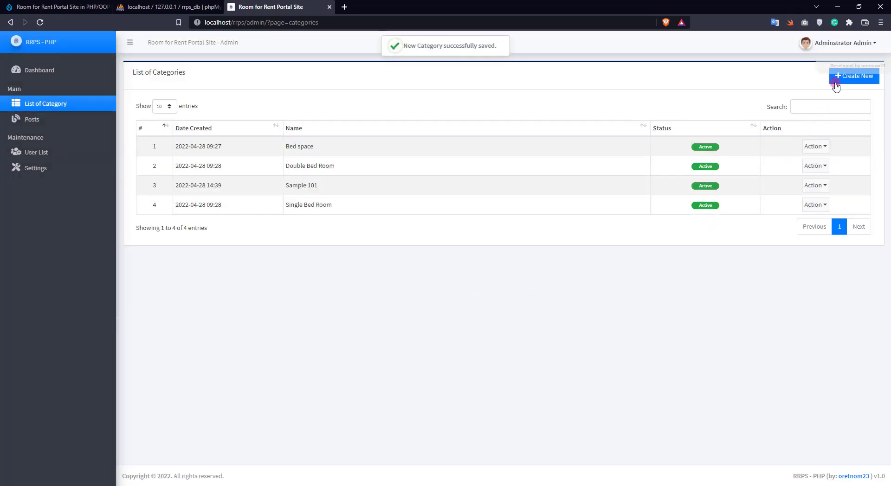
- Create the category Sample 102 with status Inactive
left_click(835, 79)
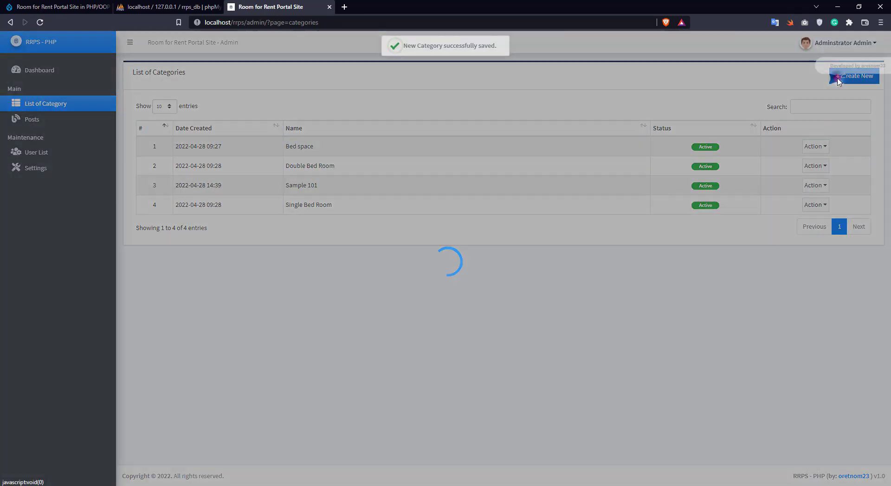
left_click(376, 243)
type("Sam")
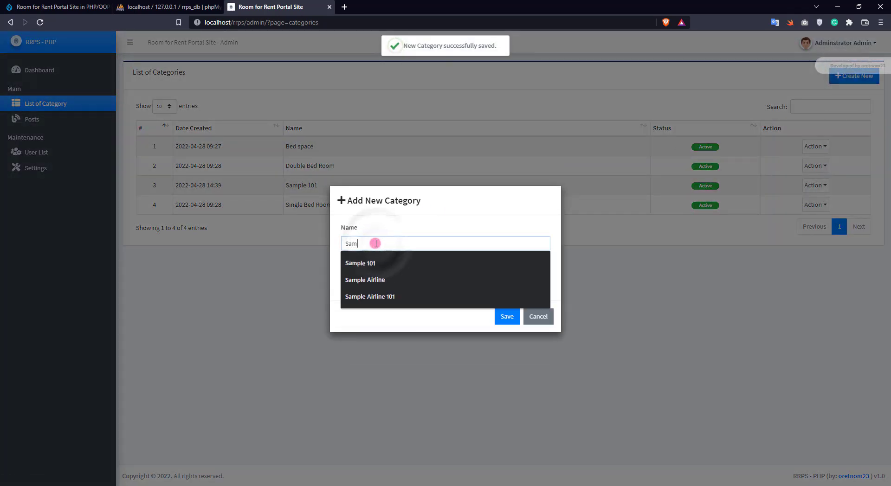
type("ple 102")
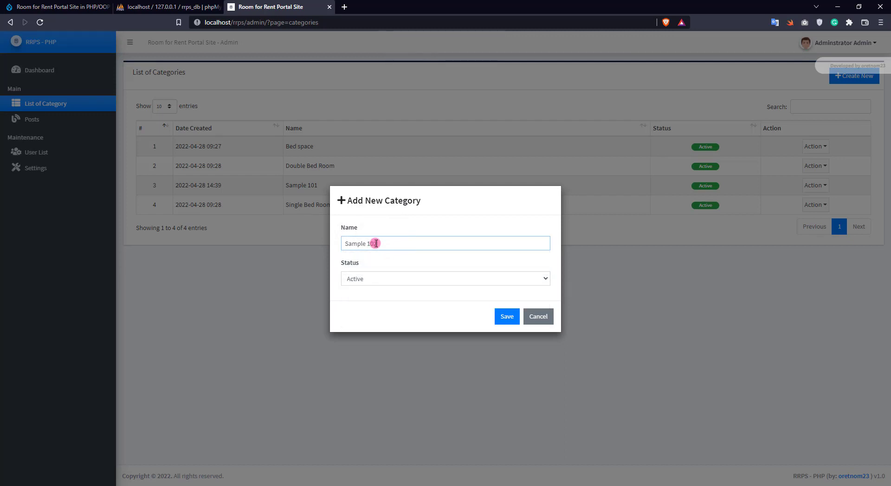
left_click(495, 279)
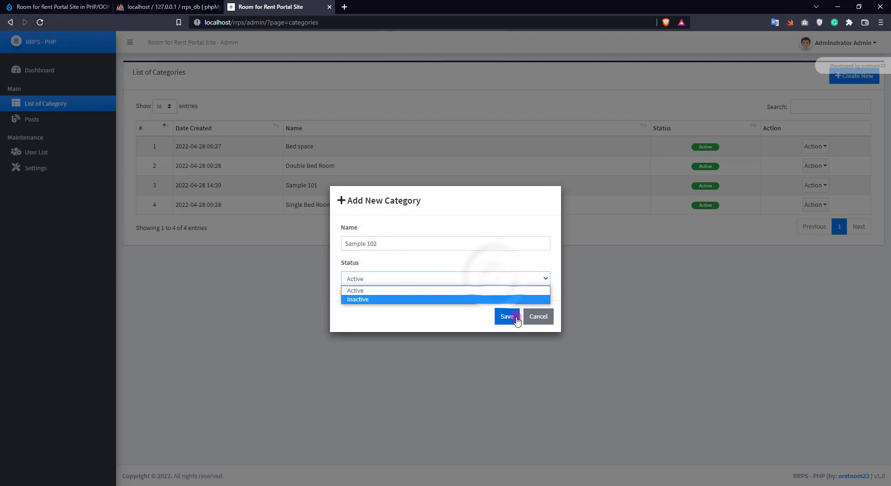
left_click(505, 300)
left_click(507, 316)
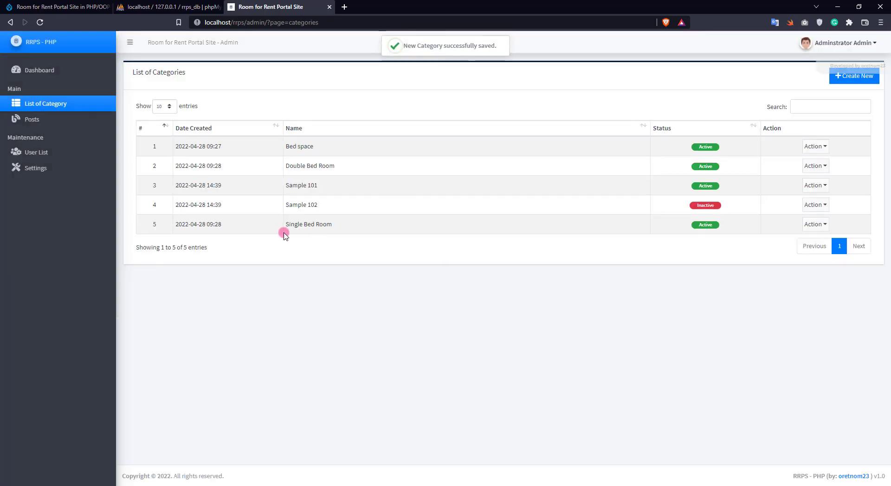
- Rename the Sample 102 category to 'Sample 102 - updated'
left_click(815, 205)
left_click(823, 245)
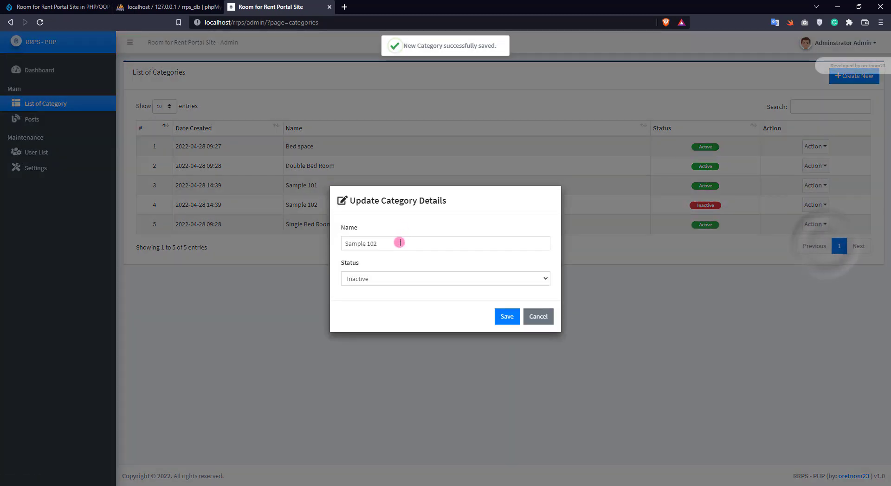
left_click(399, 242)
type("- updated")
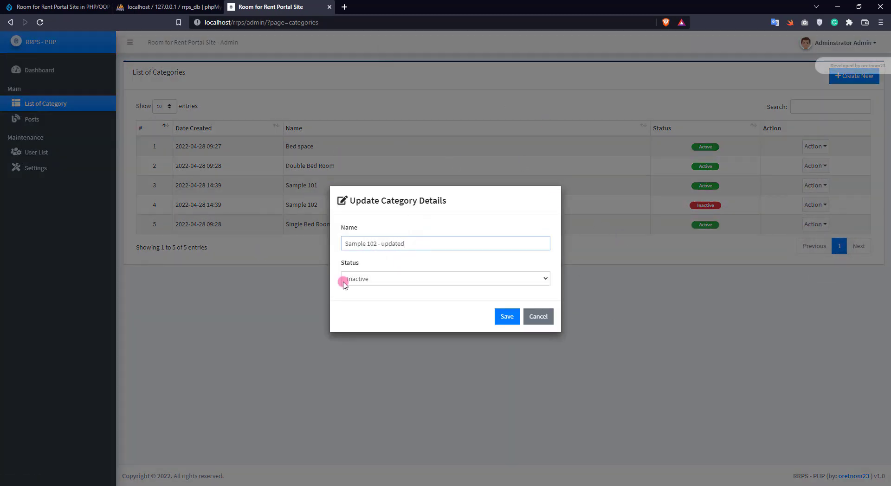
left_click(492, 317)
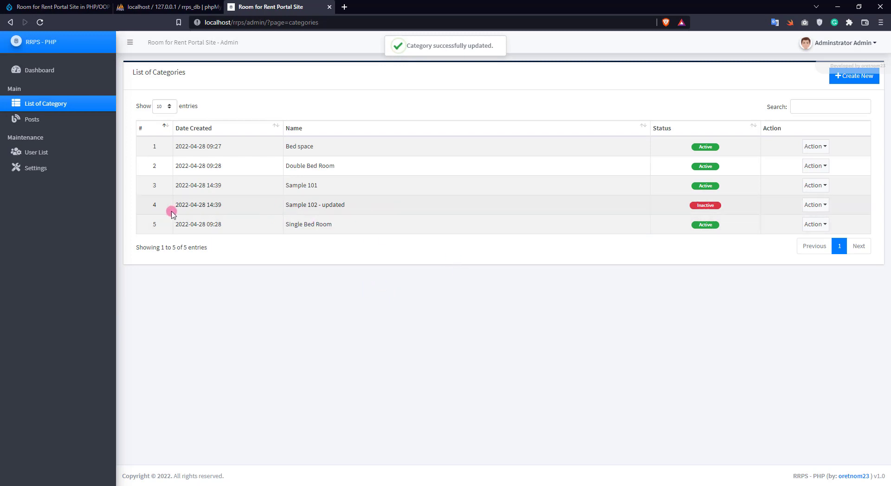
- View the details of Sample 102 - updated, then delete it permanently
left_click(806, 206)
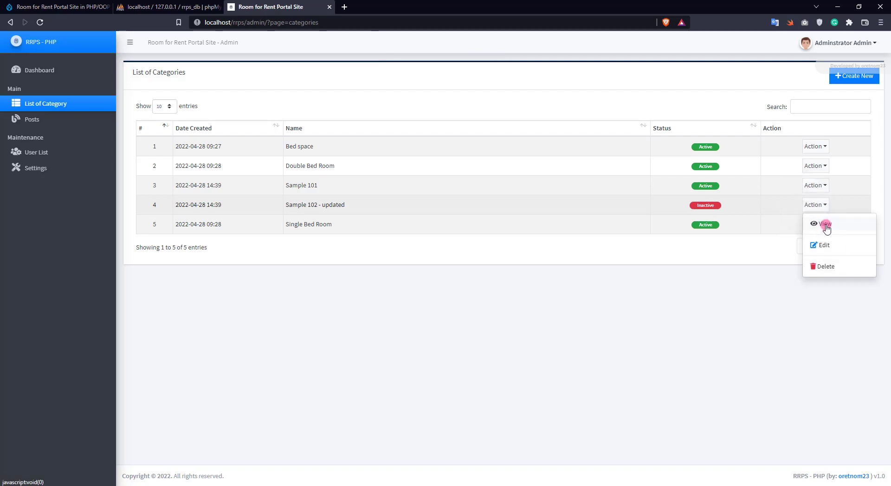
left_click(815, 225)
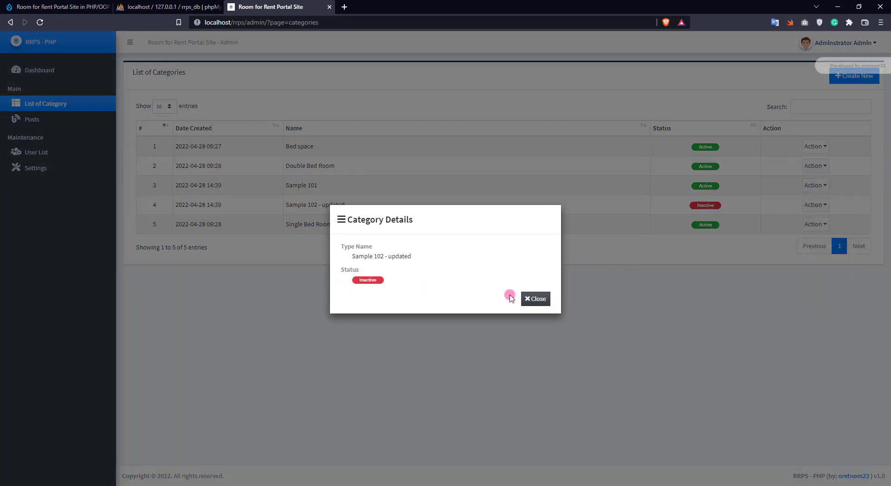
left_click(536, 298)
left_click(815, 205)
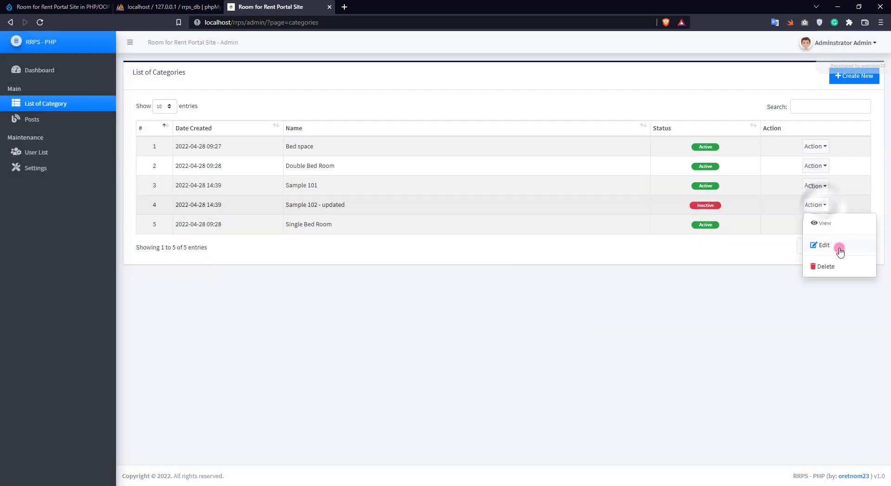
left_click(825, 266)
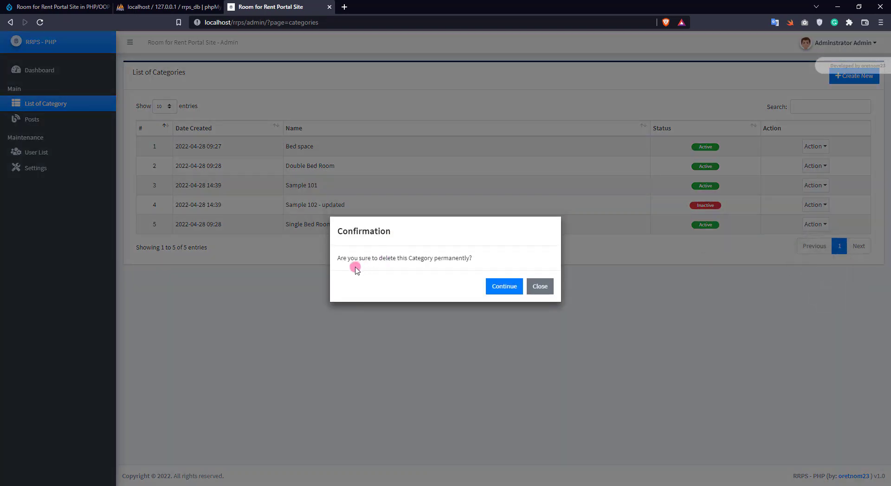
left_click(501, 286)
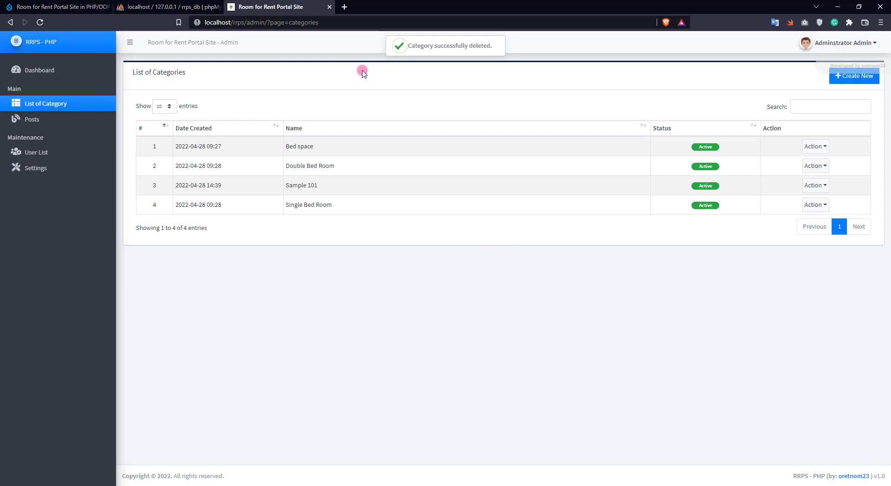
- View the first post's details in the Posts list and return to the list
left_click(56, 122)
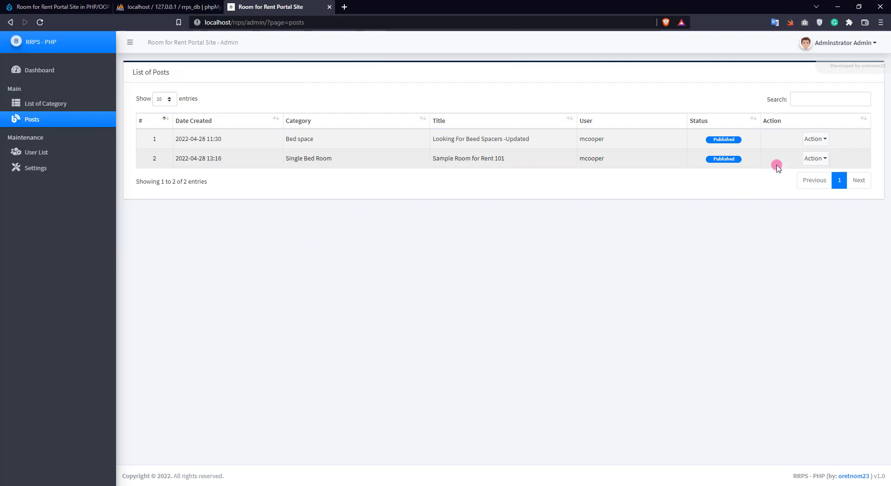
left_click(822, 139)
left_click(825, 159)
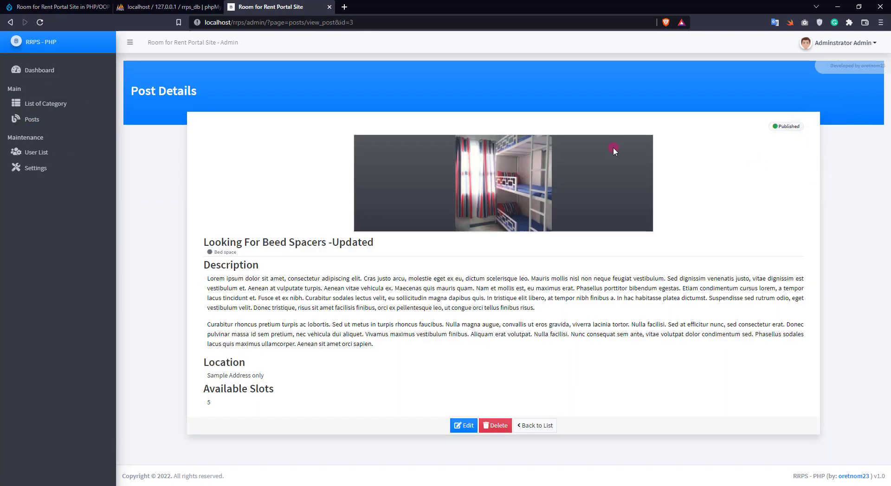
left_click(537, 425)
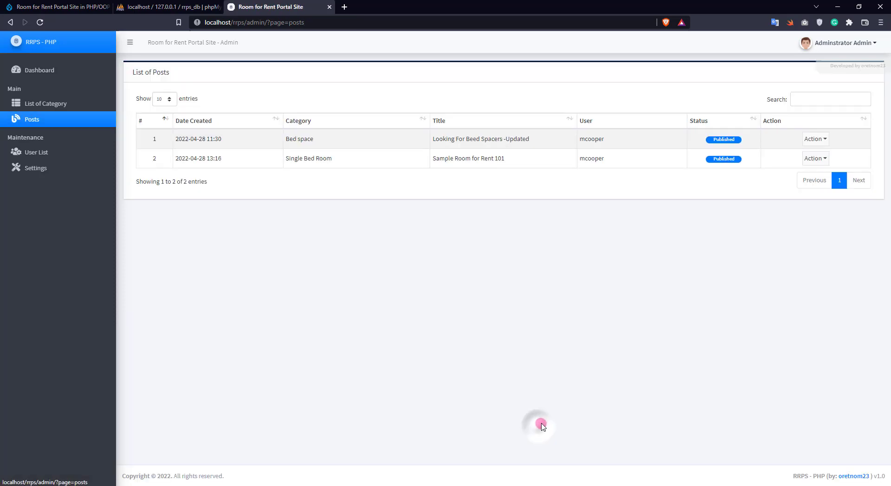
- Look over the System Settings page and open the administrator account menu
left_click(44, 170)
scroll(402, 203, "down", 9)
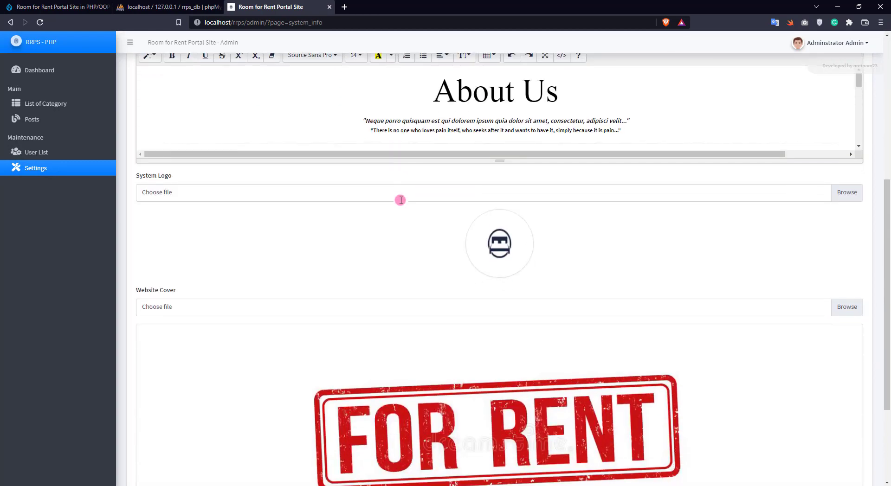
scroll(692, 193, "up", 10)
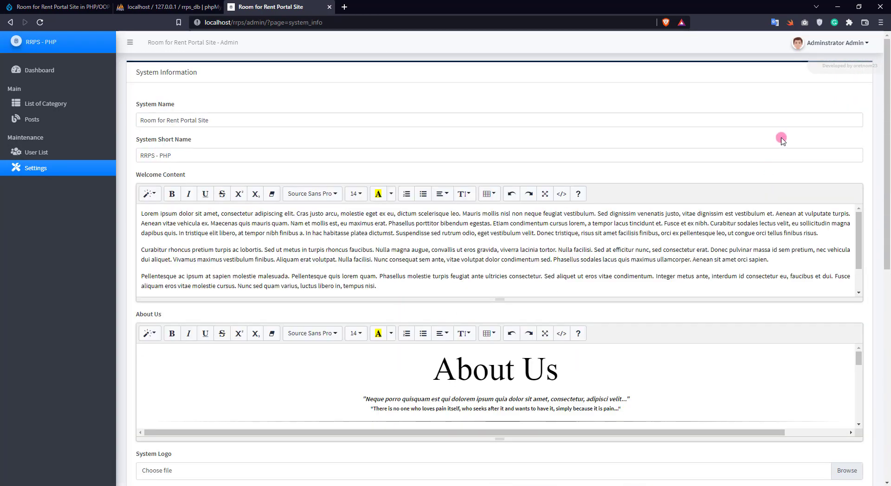
left_click(831, 43)
- Log out of admin and open the user registration form from the public site
left_click(805, 82)
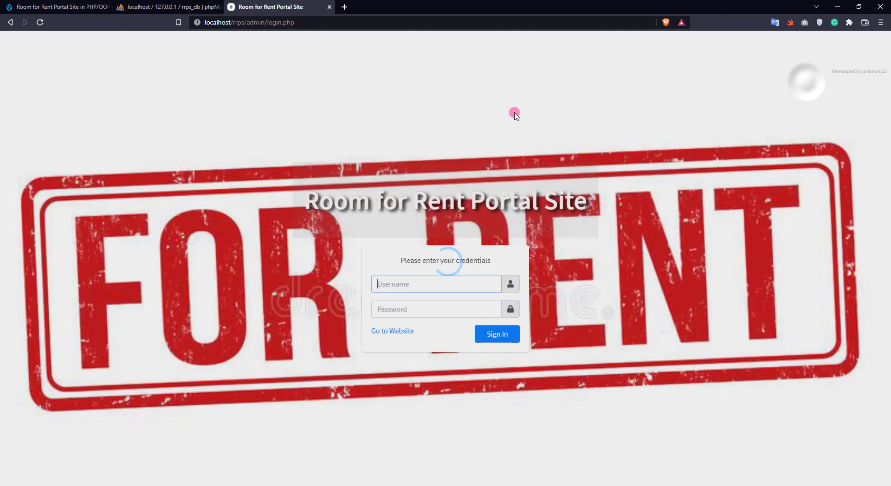
left_click(392, 331)
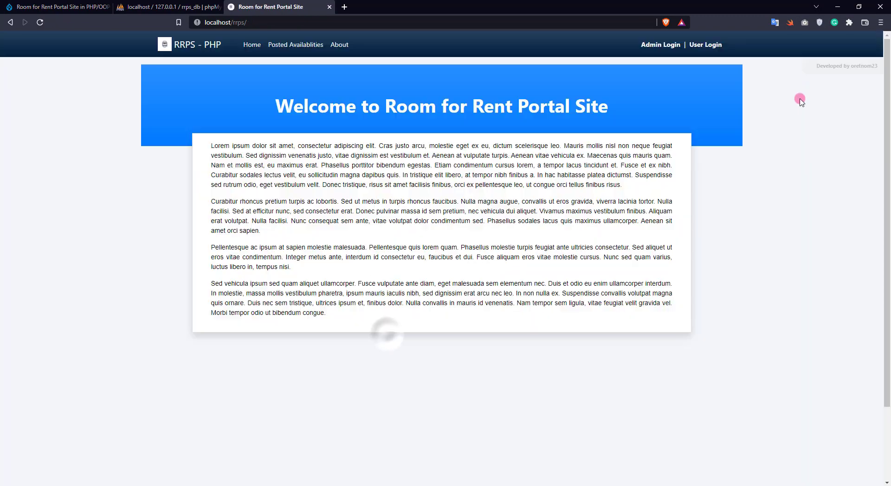
left_click(704, 45)
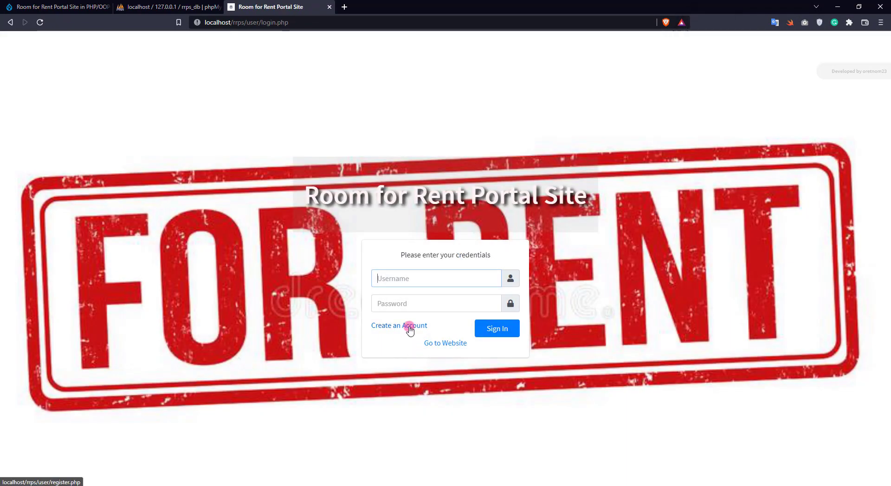
left_click(409, 328)
- Fill in the user's first name, e-mail username, password and password confirmation
left_click(279, 238)
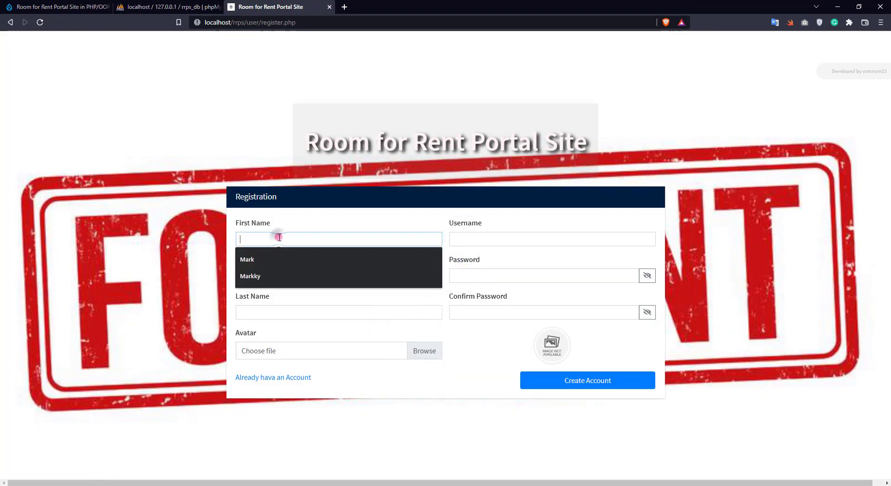
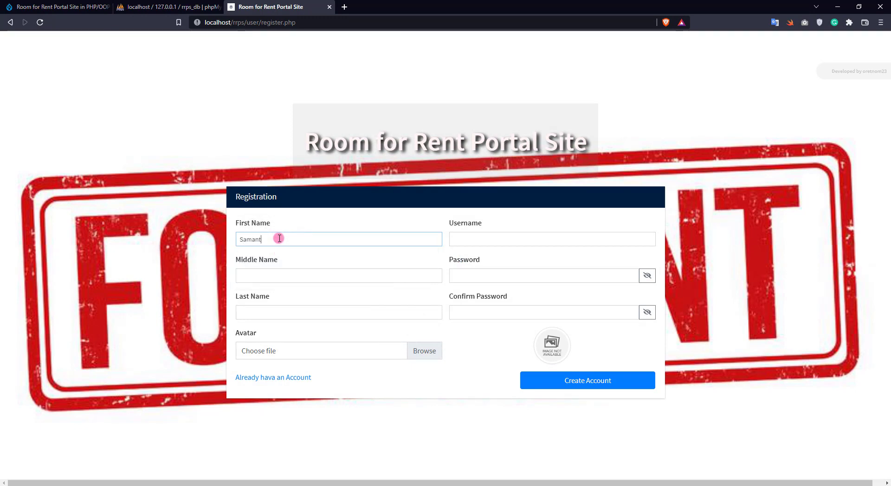
key("Tab")
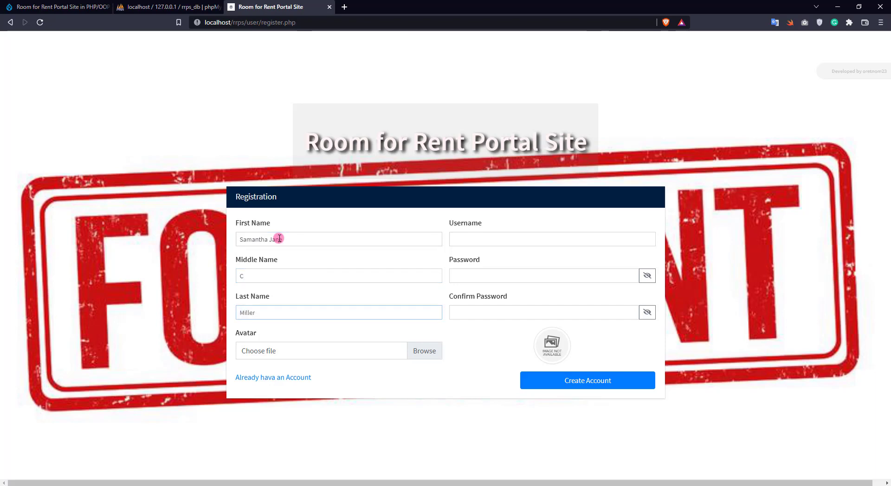
key("Tab")
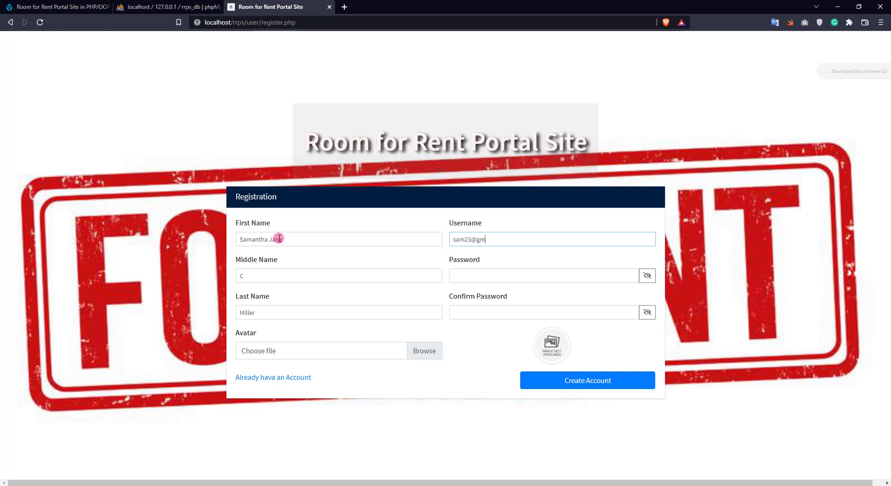
key("Tab")
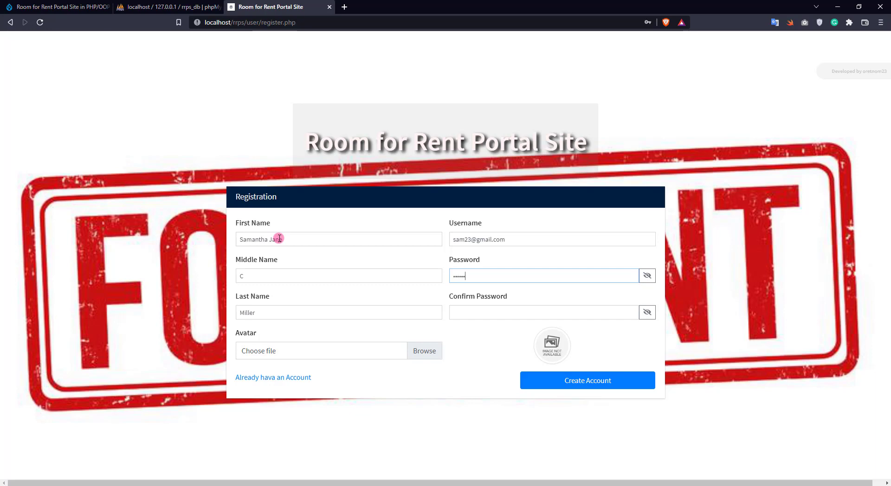
key("Tab")
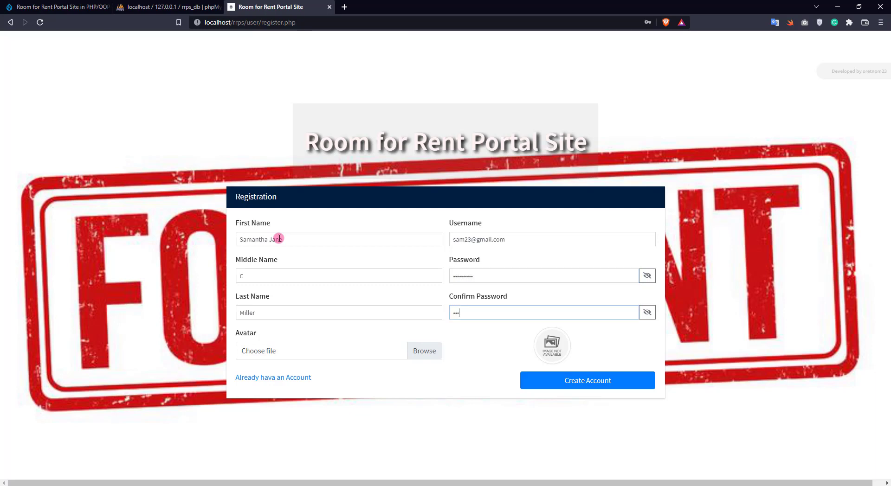
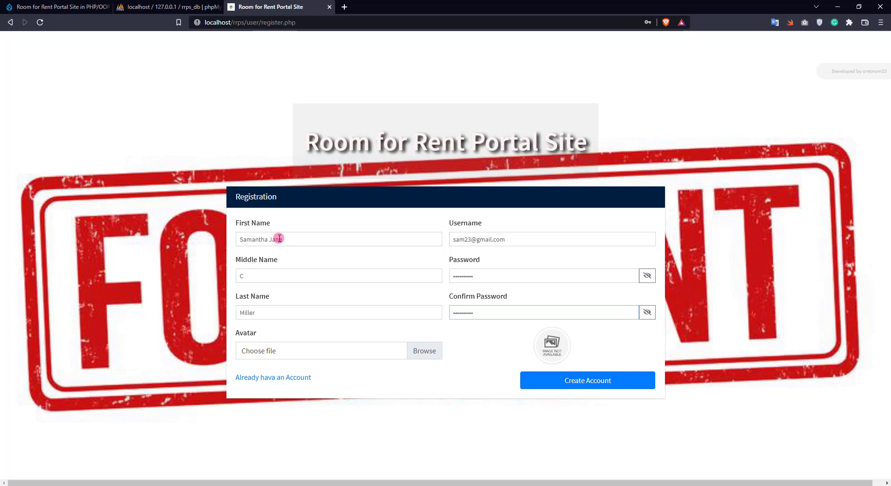
- Choose avatar_2 from the sample images folder as the avatar
left_click(384, 356)
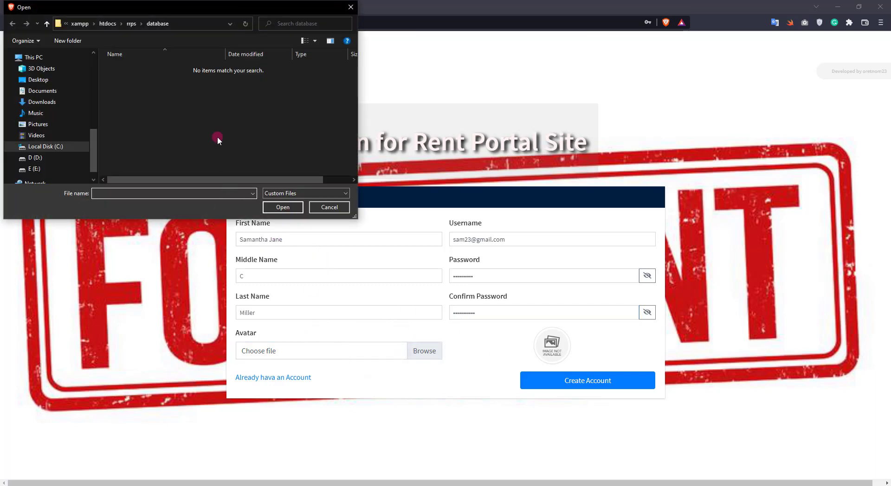
scroll(44, 121, "up", 3)
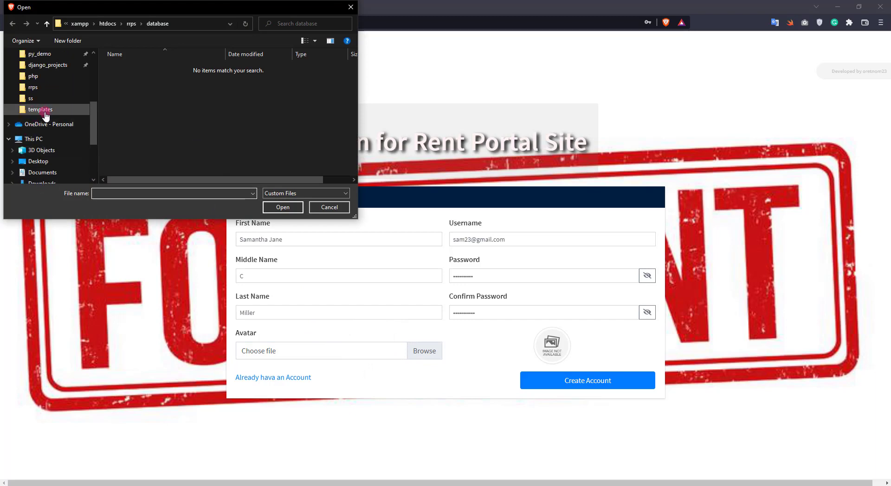
scroll(45, 116, "up", 5)
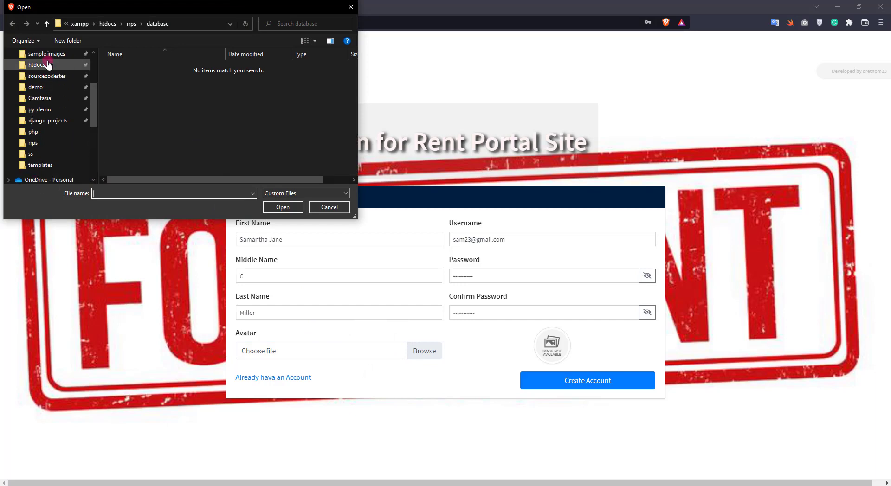
left_click(47, 54)
scroll(243, 124, "down", 2)
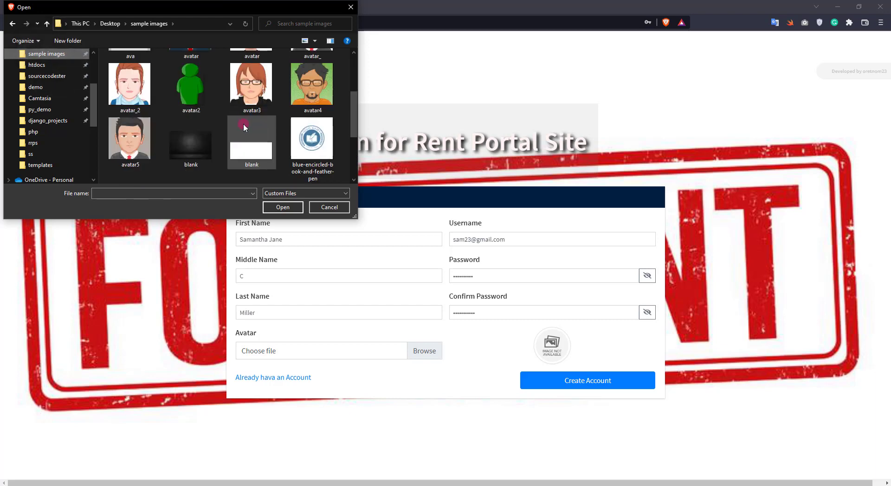
scroll(160, 134, "up", 2)
scroll(153, 134, "down", 2)
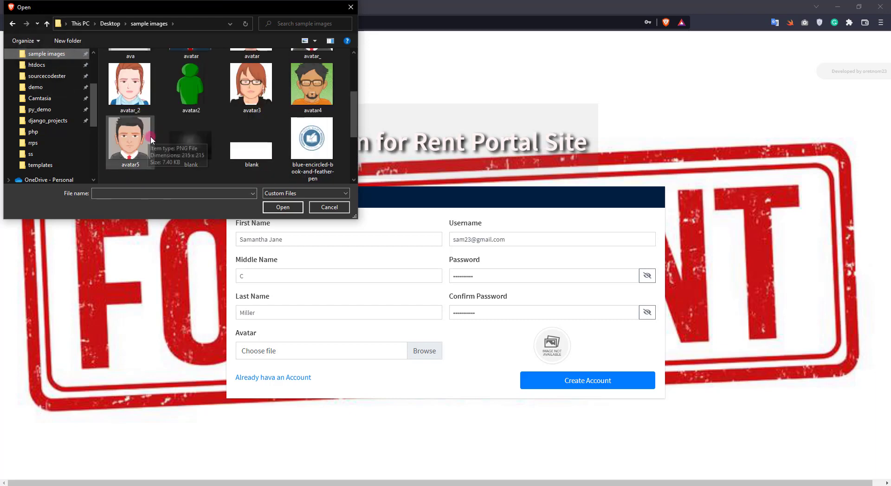
double_click(130, 84)
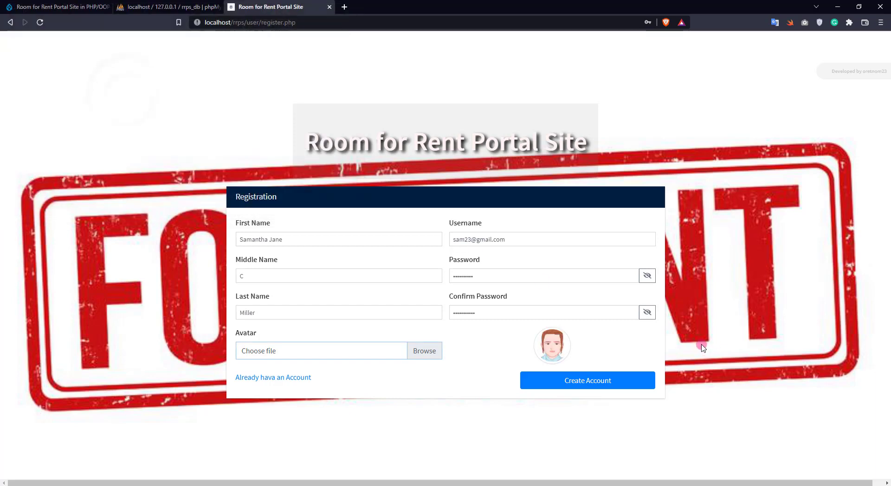
- Submit, correct the confirmation password to match, and submit the registration again
left_click(593, 384)
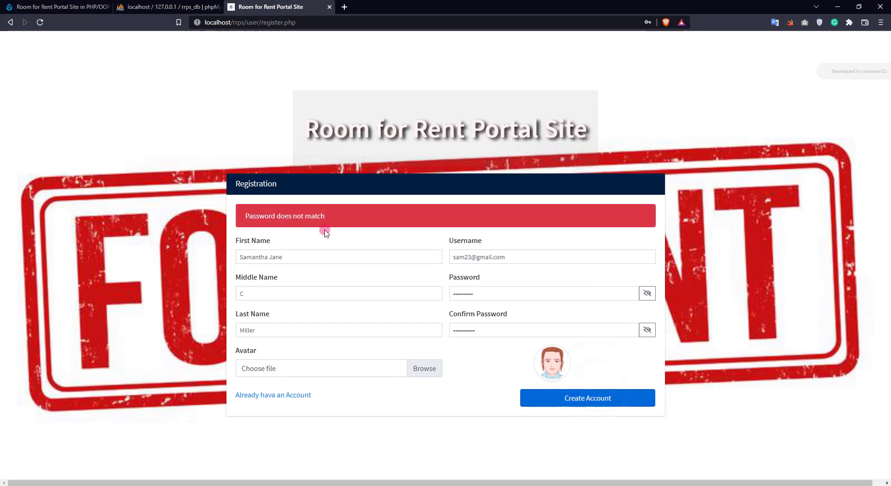
left_click(647, 293)
left_click(648, 330)
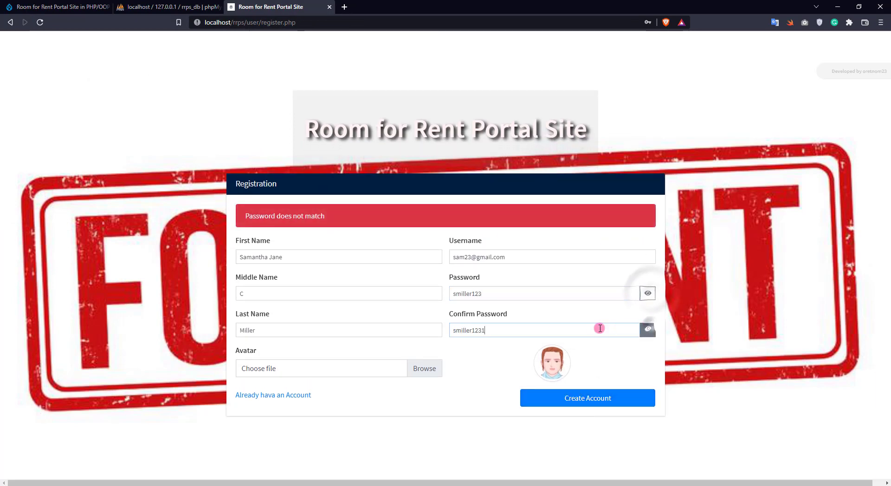
left_click(586, 326)
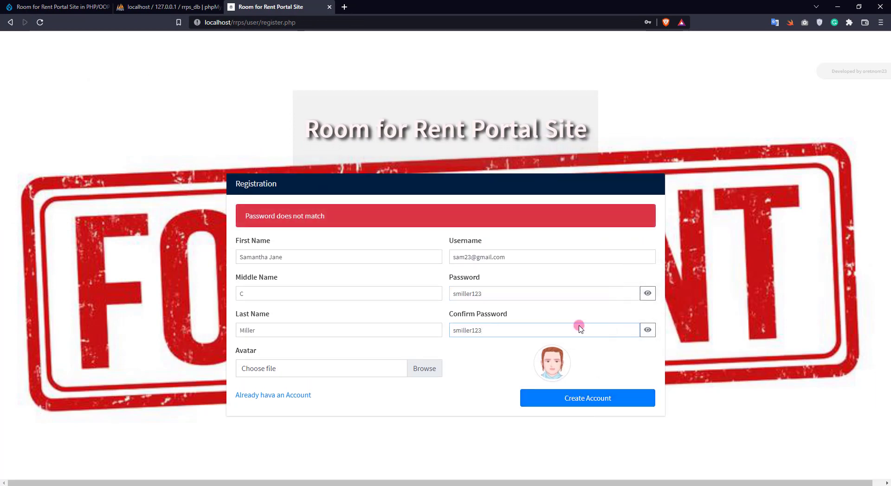
left_click(562, 399)
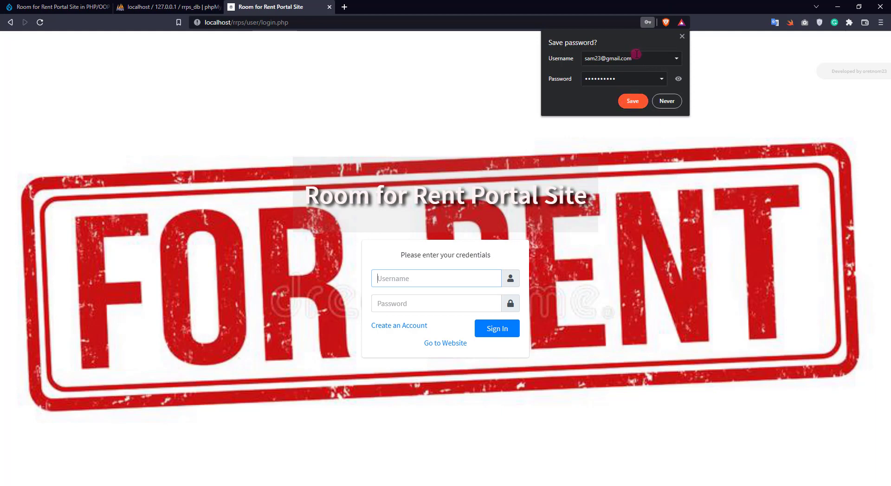
left_click(448, 279)
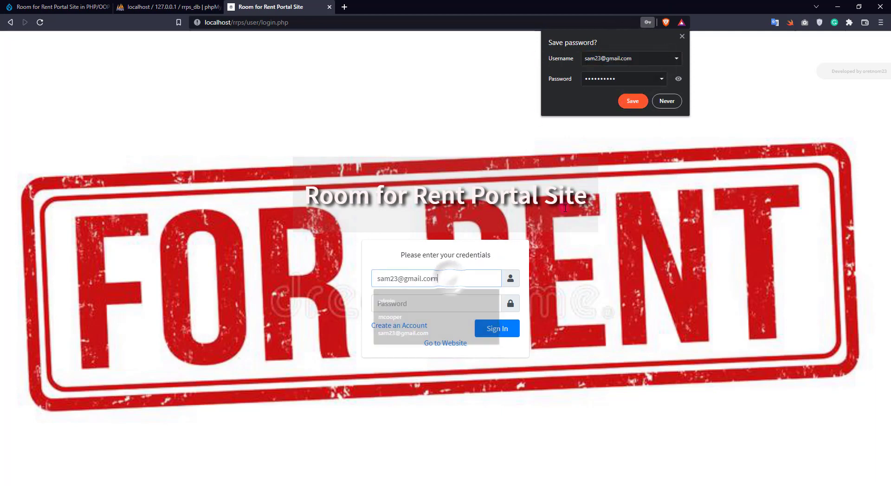
left_click(408, 298)
left_click(678, 78)
double_click(600, 79)
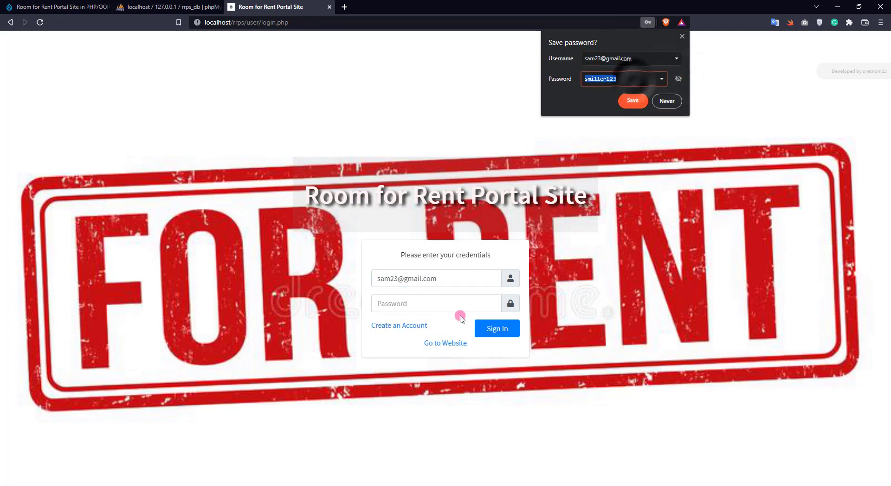
left_click(449, 306)
key("ctrl+v")
left_click(498, 330)
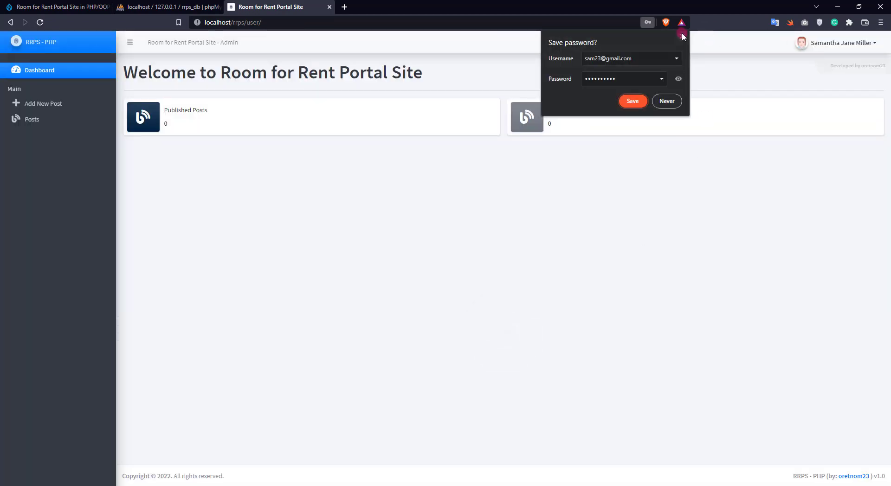
left_click(679, 37)
left_click(538, 109)
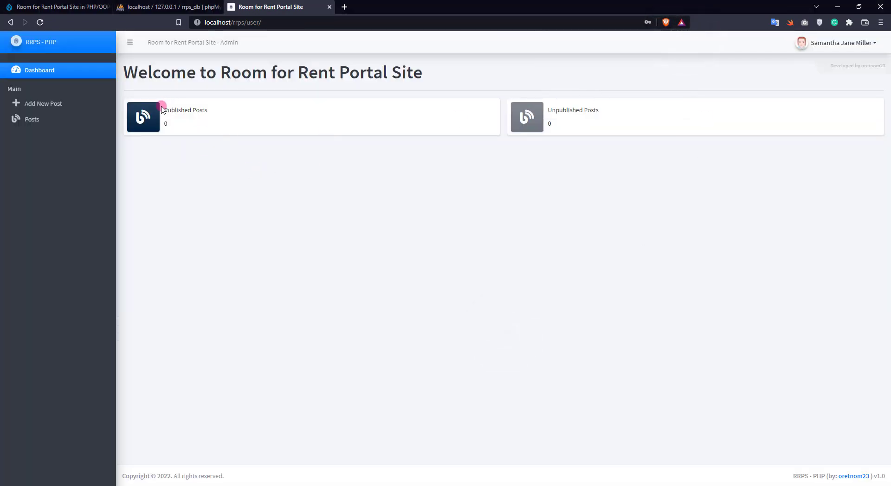
left_click_drag(162, 109, 263, 121)
left_click_drag(539, 102, 580, 125)
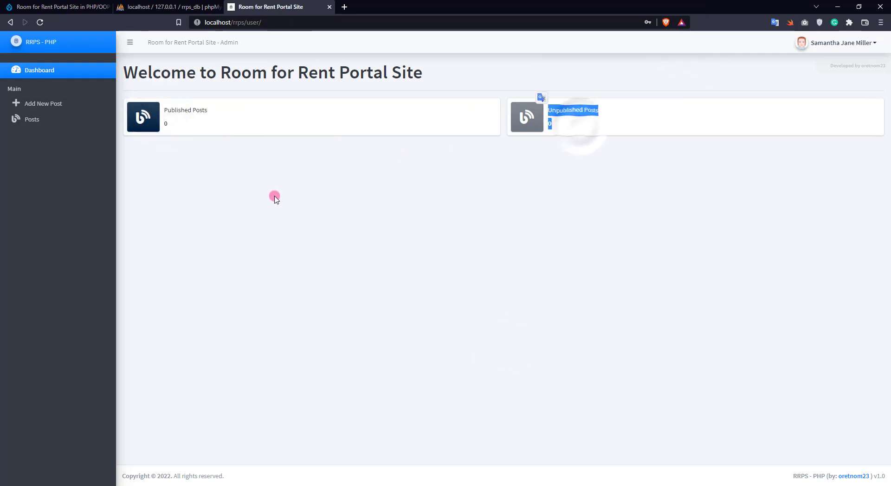
left_click(274, 198)
- Start a new post and set its category to Sample 101
left_click(64, 107)
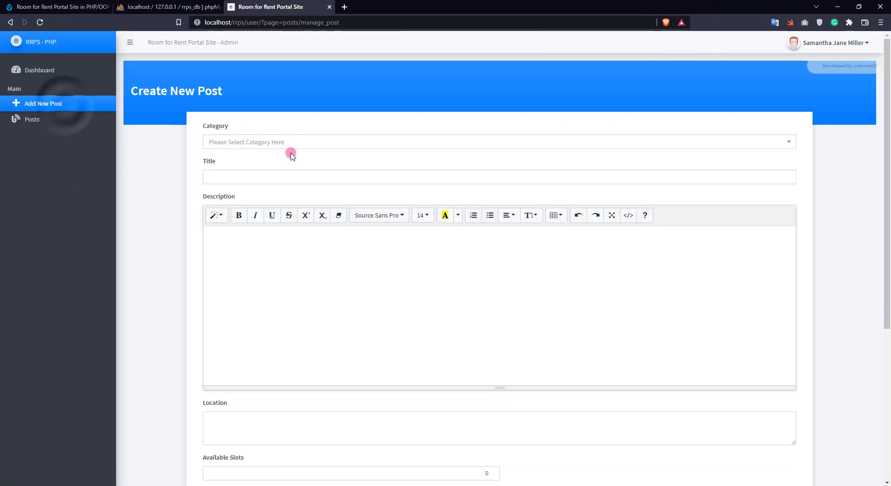
scroll(272, 173, "down", 5)
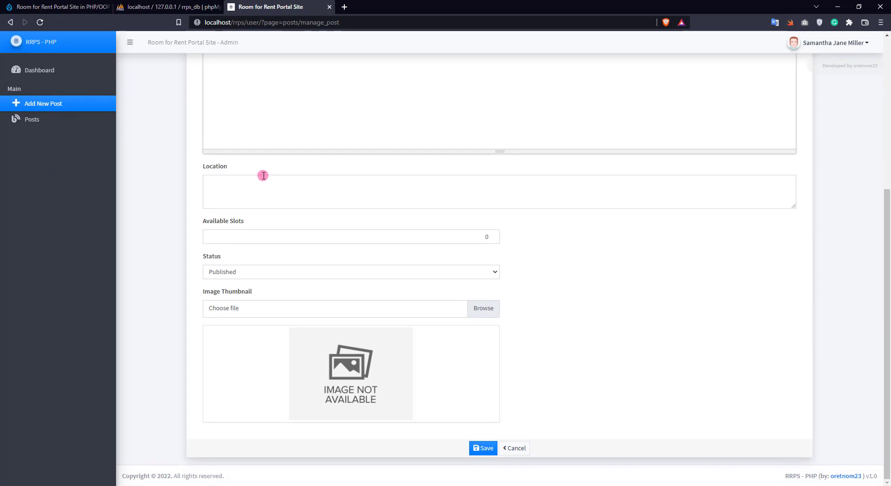
scroll(263, 176, "up", 5)
left_click(277, 142)
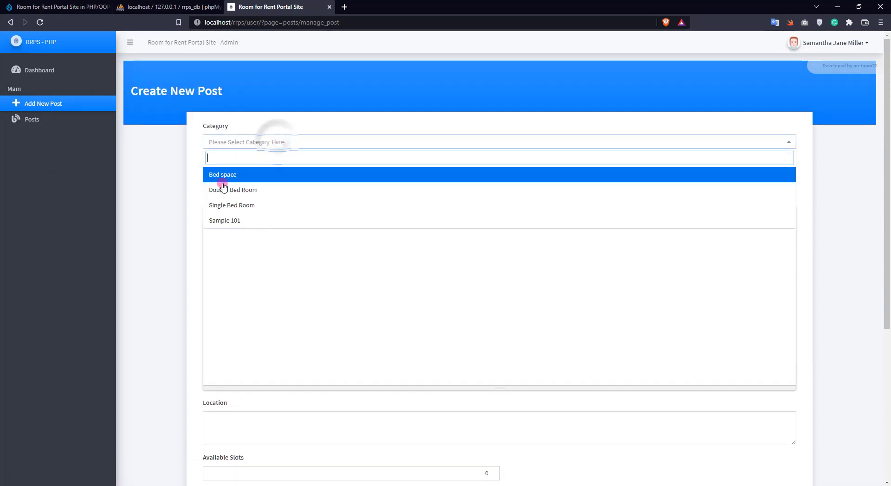
left_click(238, 221)
- Enter the title Sample Room 623
left_click(249, 178)
type("M")
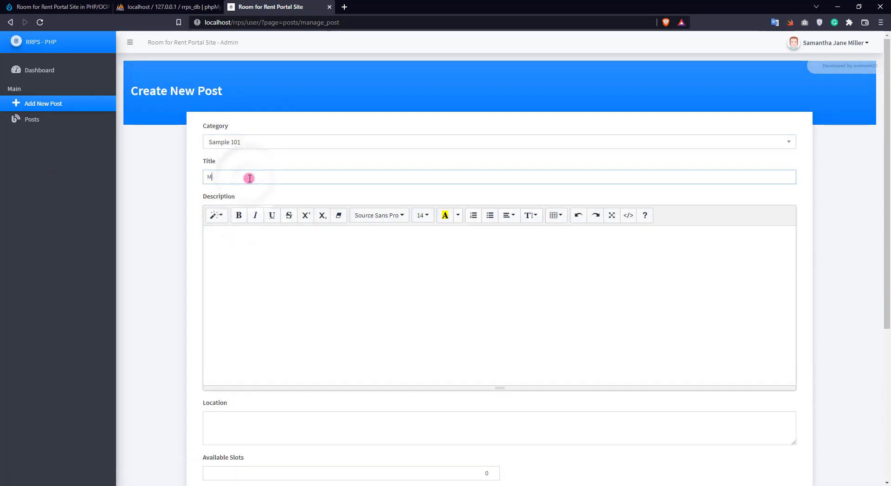
key("BackSpace")
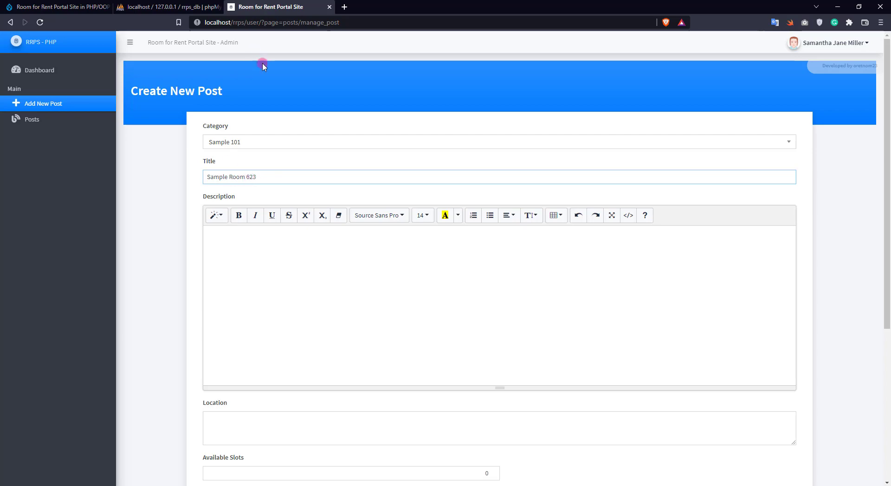
- Go to the lipsum.com Lorem Ipsum generator in a new browser tab
left_click(345, 7)
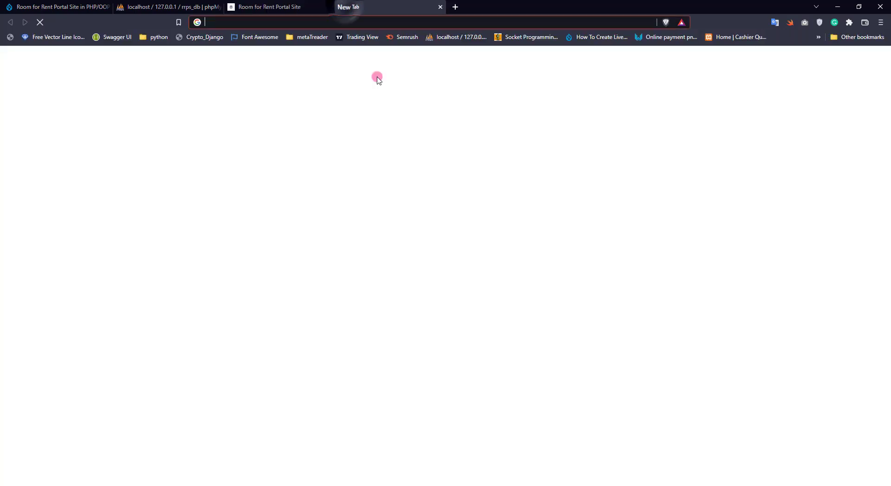
type("lorem ipsu")
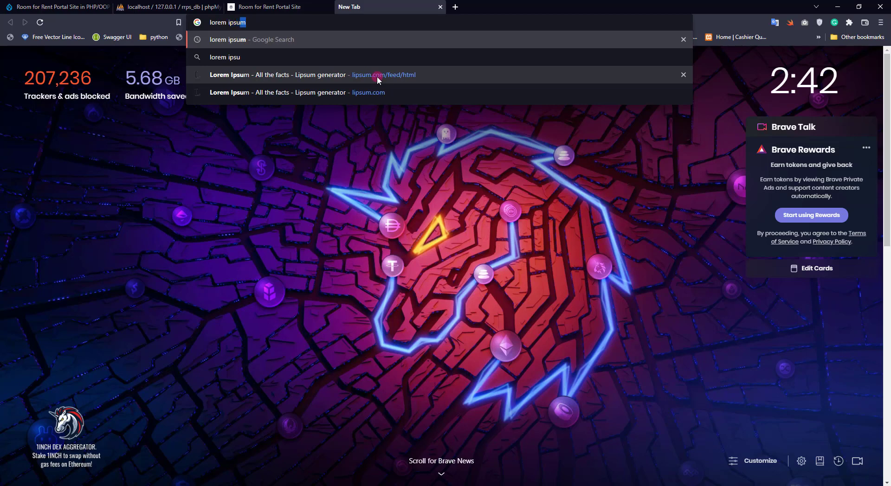
key("Return")
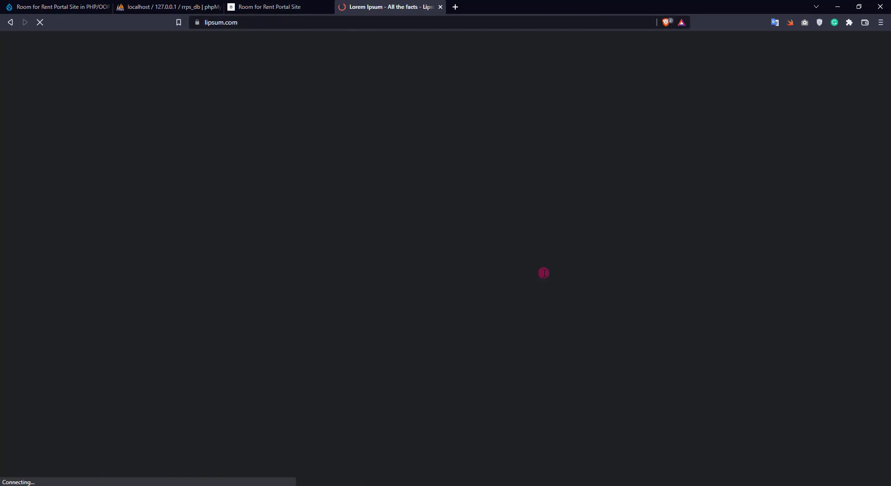
- Generate 10 paragraphs and copy the first two
scroll(464, 386, "down", 2)
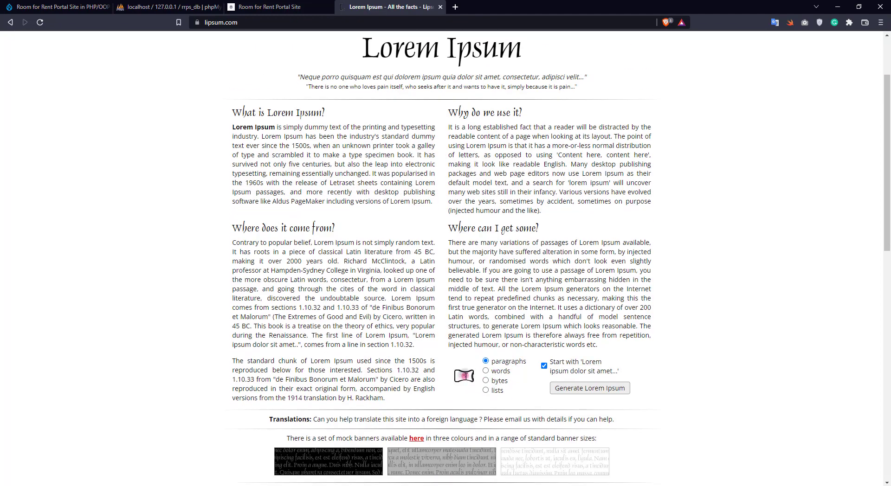
left_click(464, 376)
type("10")
key("Return")
left_click_drag(216, 205, 511, 292)
key("ctrl+c")
- Paste the copied Lorem Ipsum paragraphs into the post's Description
key("ctrl+shift+Tab")
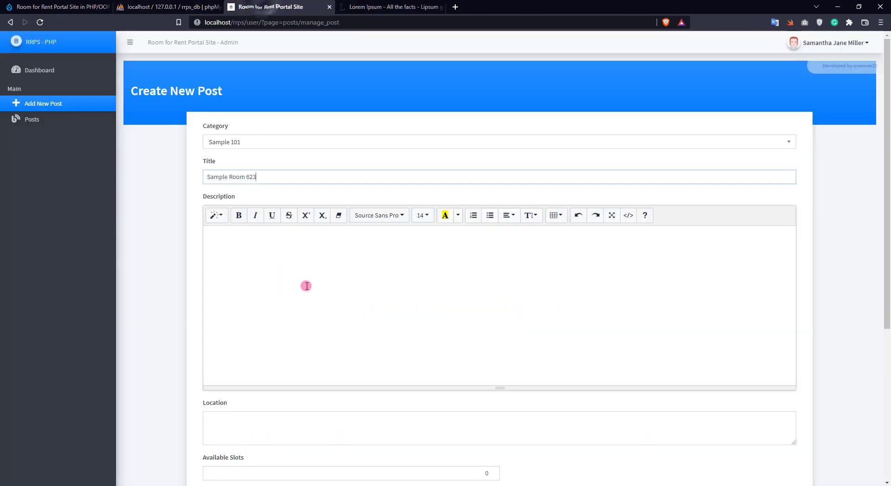
left_click(305, 286)
key("ctrl+v")
- Enter the location 'Here City, There Province, 0623'
scroll(139, 283, "down", 2)
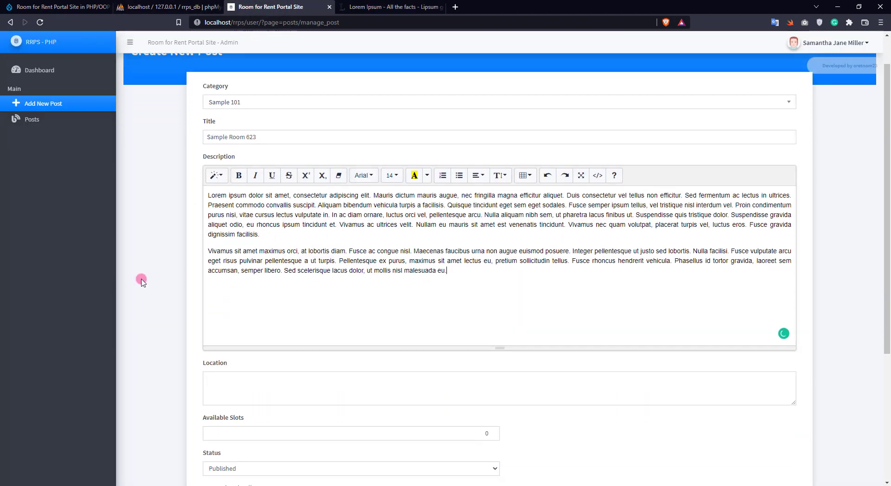
left_click(264, 336)
type("Here City, There Provice, 0623")
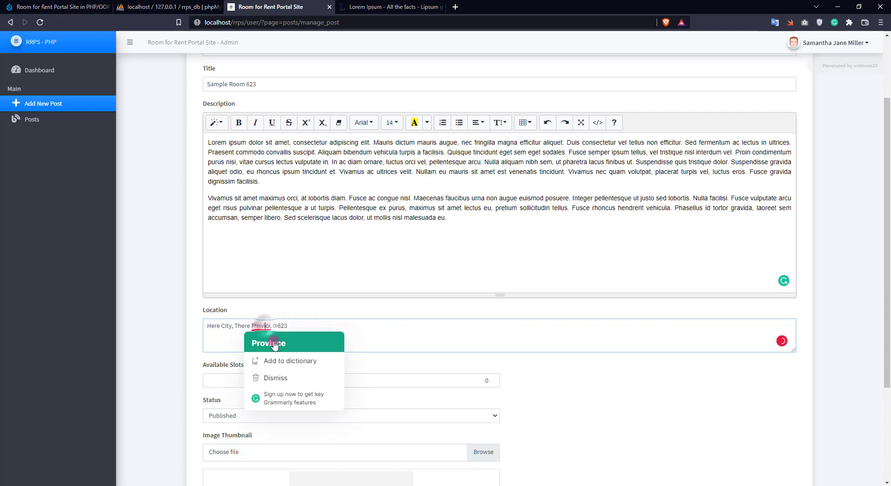
left_click(268, 342)
- Set Available Slots to 4 and Status to Unpublished
double_click(237, 376)
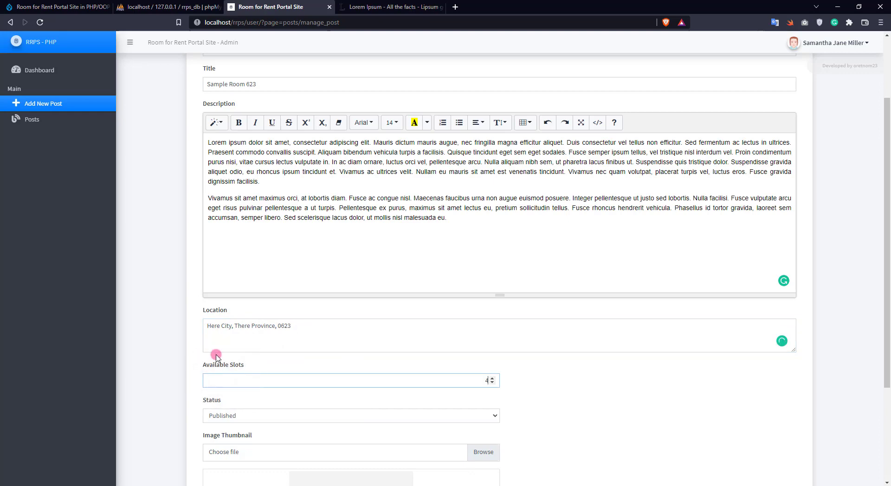
scroll(199, 365, "up", 2)
scroll(201, 371, "down", 3)
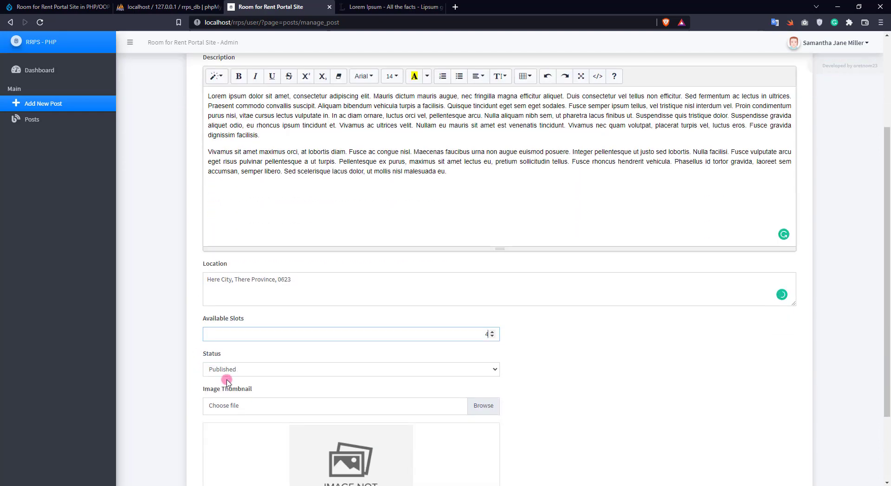
left_click(255, 371)
left_click(230, 389)
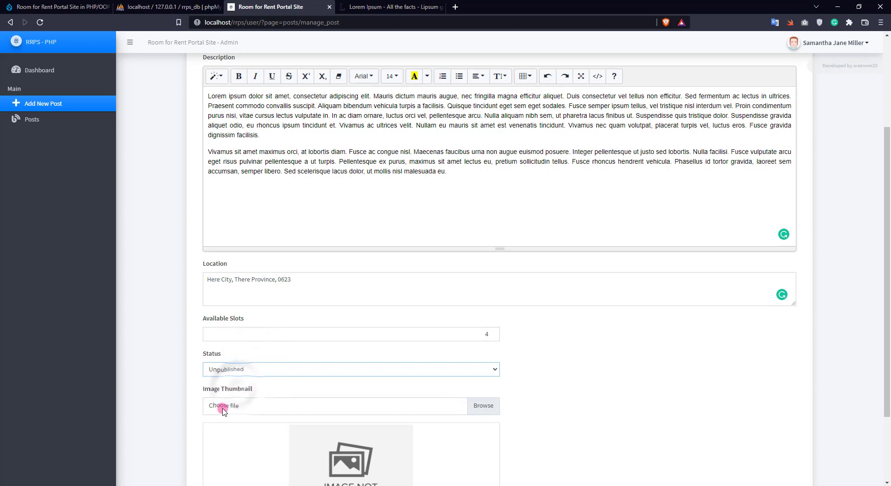
- Set the thumbnail to bs3.jpg from Downloads, after trying wp-3.jpg and wp2.jpg
left_click(223, 407)
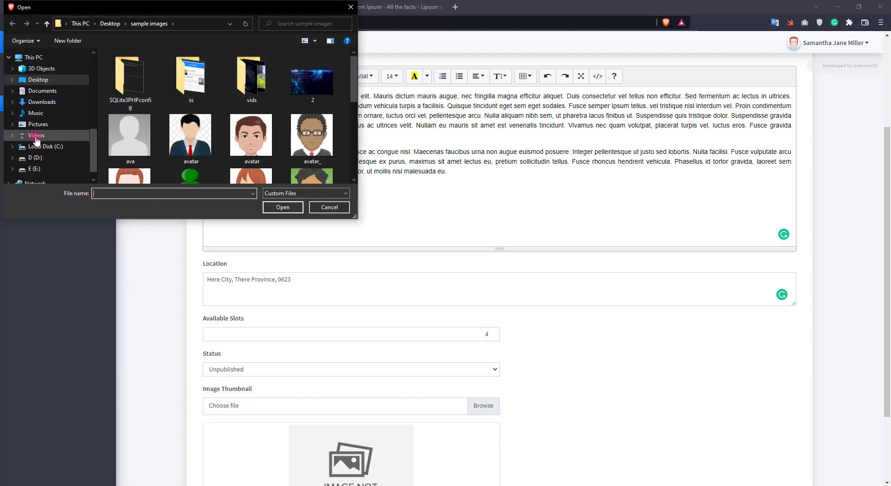
left_click(41, 161)
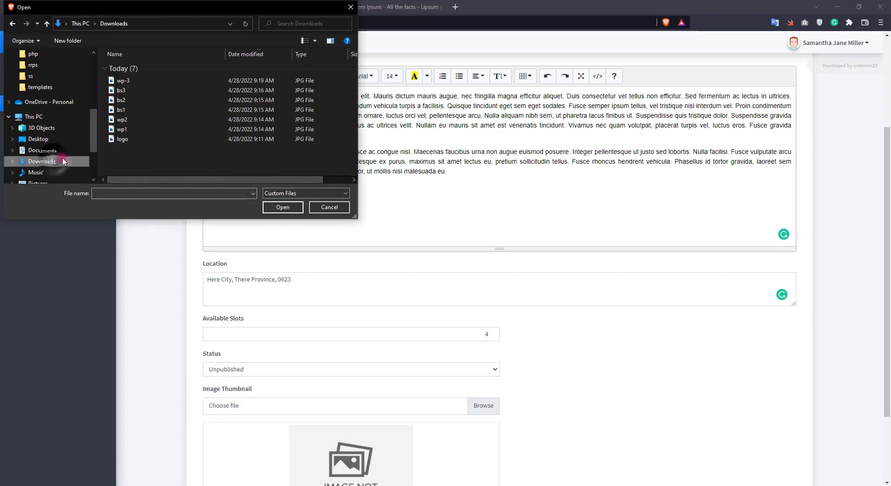
double_click(135, 80)
scroll(163, 194, "down", 1)
scroll(153, 190, "up", 2)
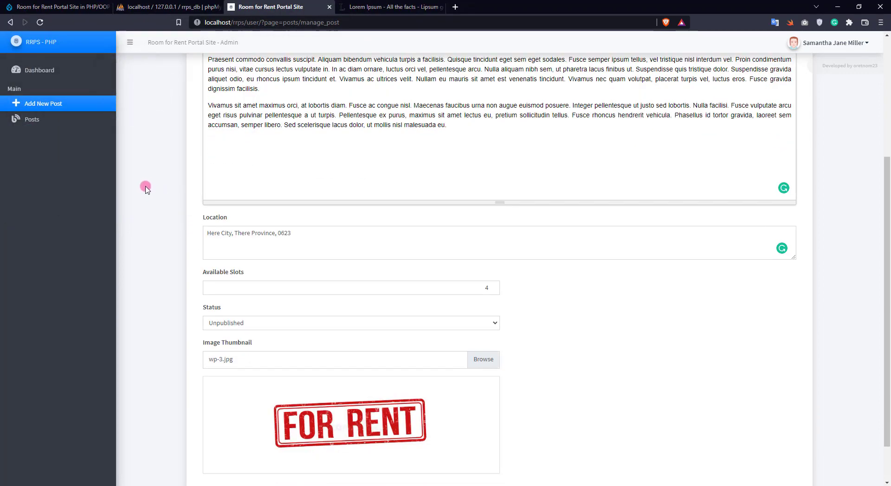
scroll(281, 306, "down", 3)
left_click(258, 316)
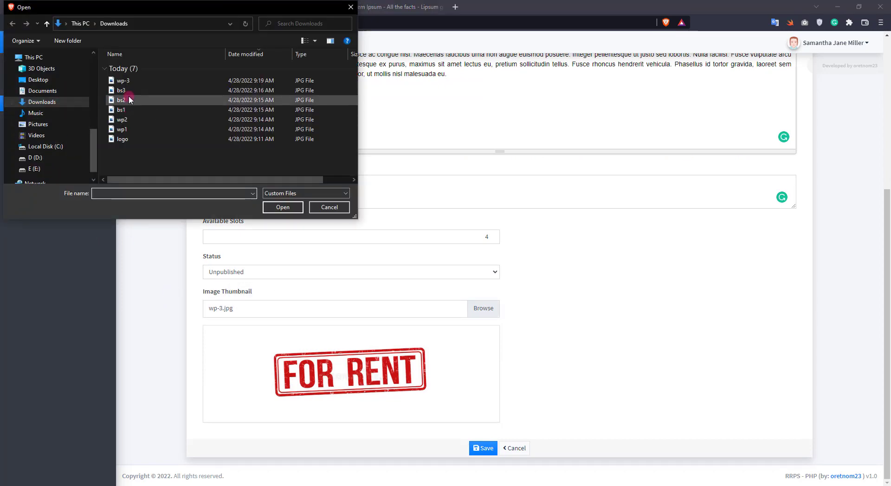
double_click(130, 121)
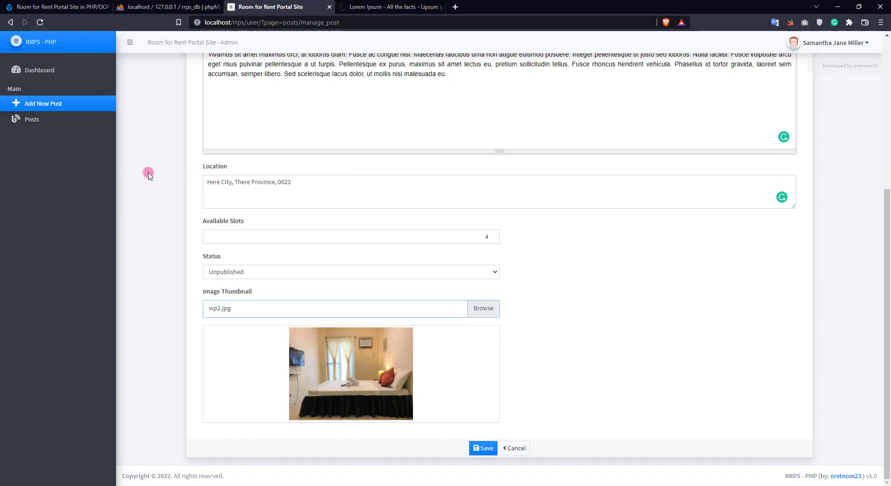
left_click(253, 306)
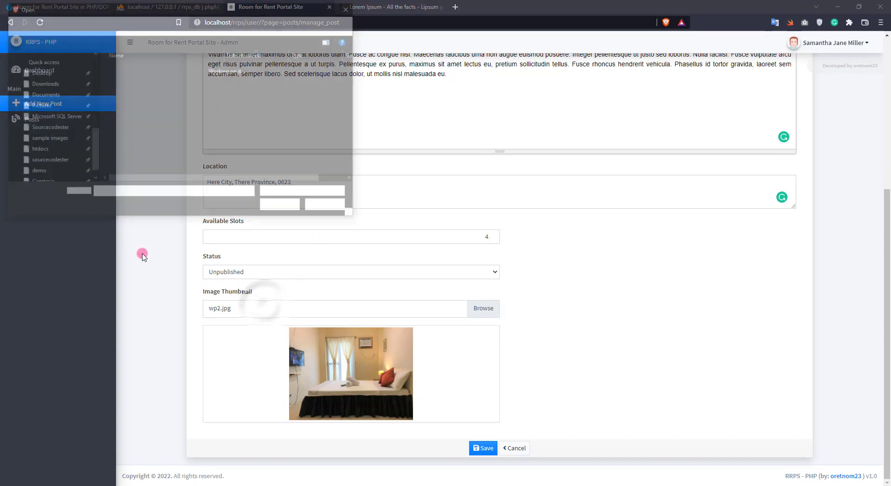
double_click(121, 90)
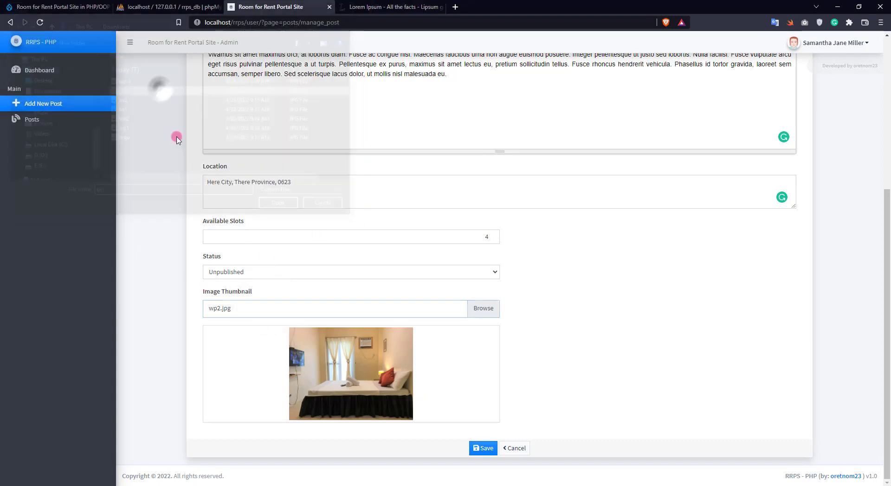
- Save the Sample Room 623 post
scroll(227, 245, "up", 4)
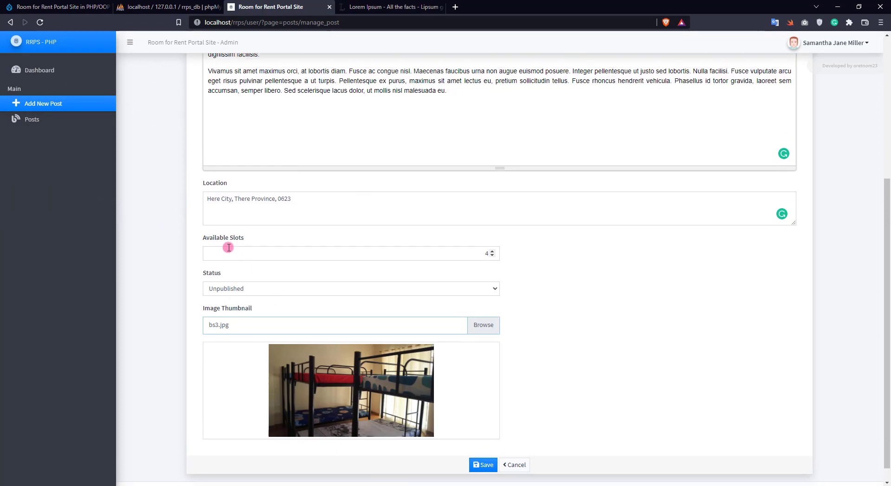
scroll(567, 334, "up", 1)
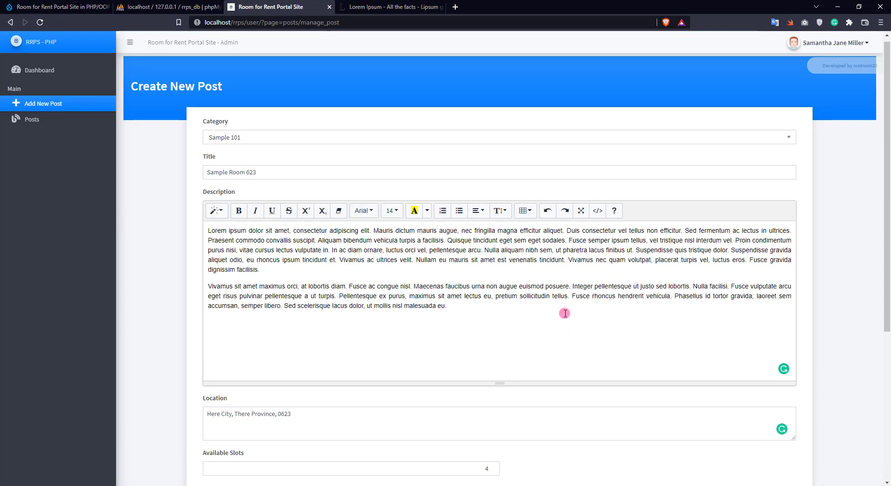
scroll(565, 318, "down", 4)
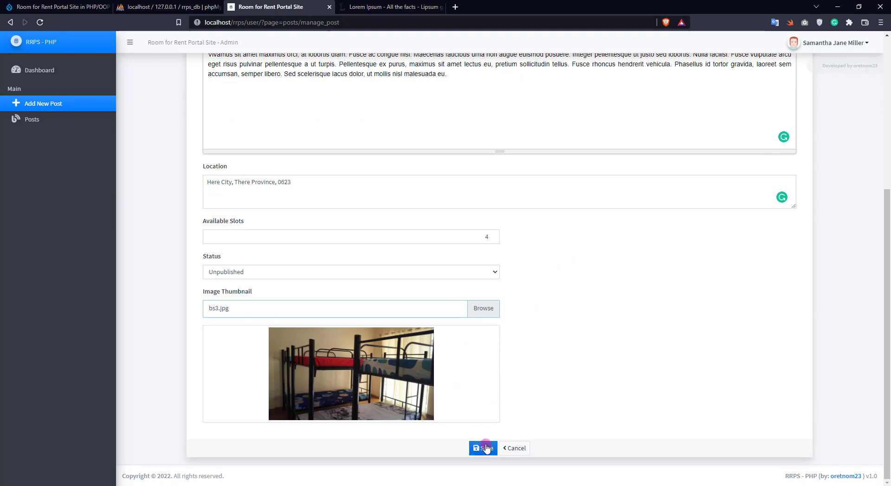
left_click(485, 448)
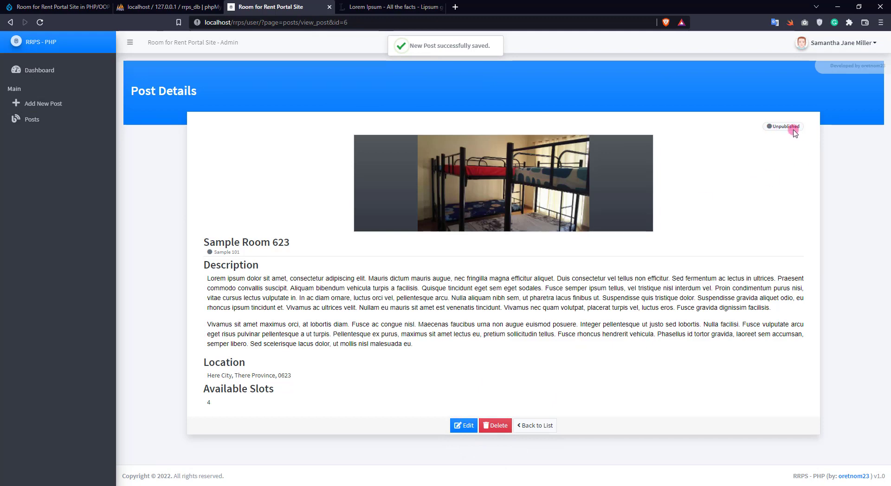
- Open the public Posted Availabilities page in a new tab, then go back to the admin tab
right_click(202, 45)
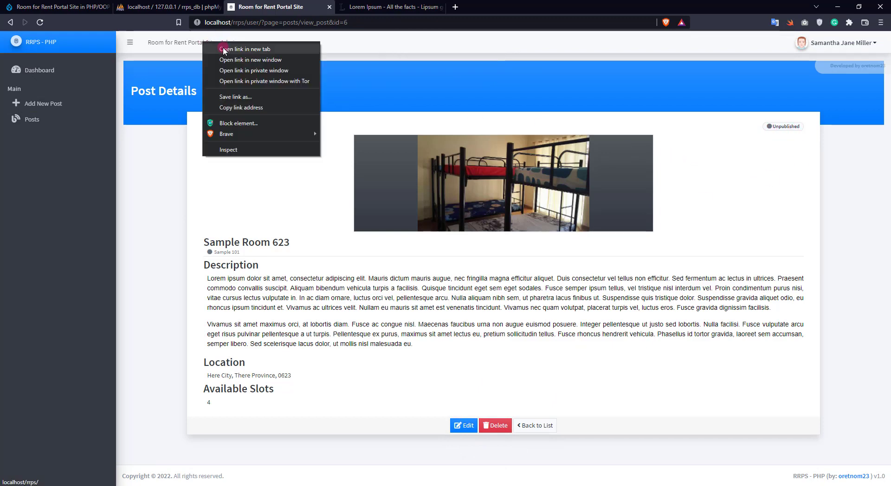
left_click(223, 49)
left_click(384, 7)
left_click(283, 44)
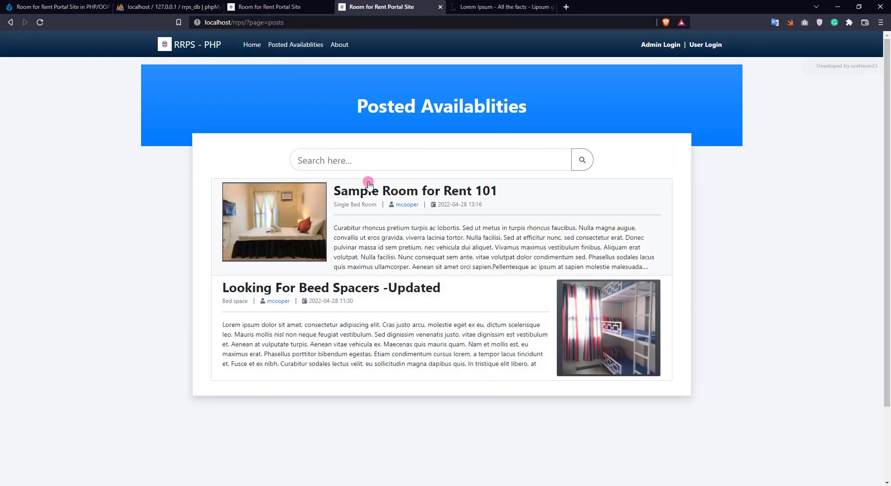
left_click(292, 7)
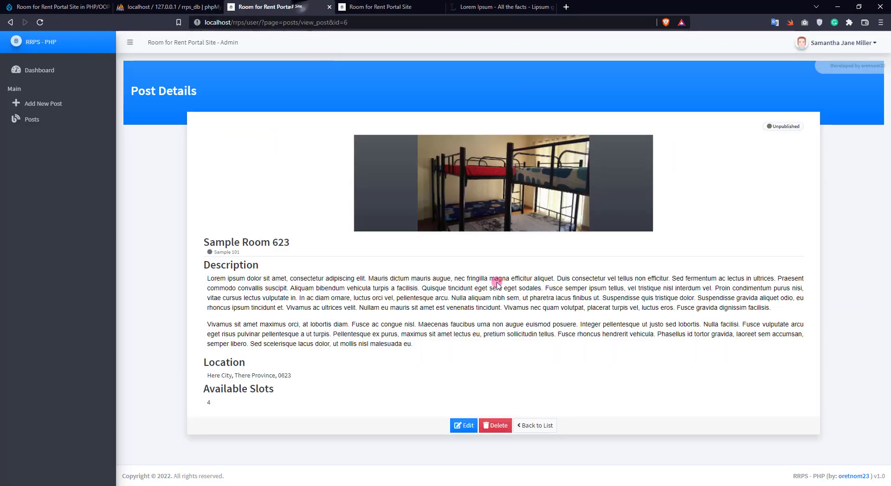
- Edit Sample Room 623, set its Status to Published, and update it
left_click(467, 427)
scroll(464, 404, "down", 2)
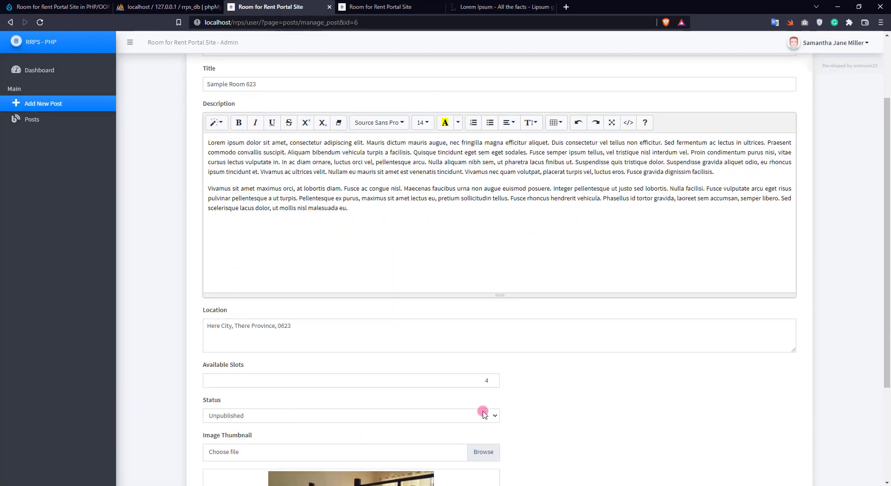
left_click(483, 414)
left_click(302, 424)
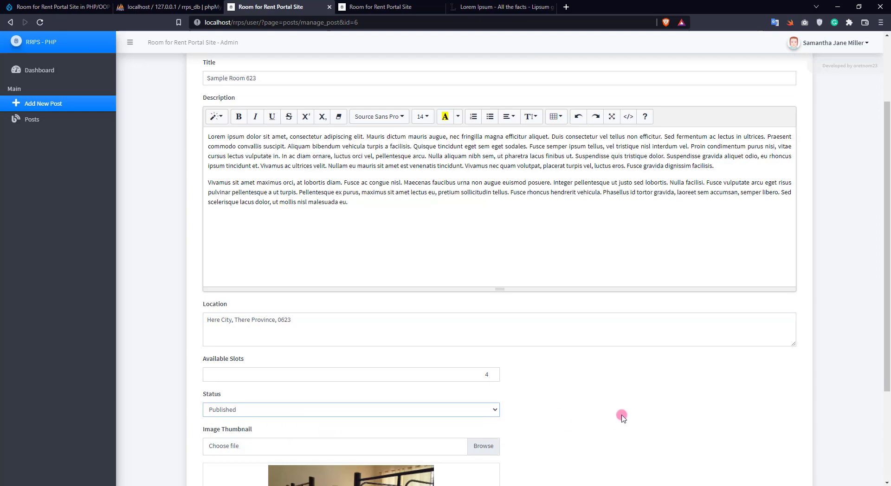
scroll(620, 415, "down", 5)
left_click(479, 447)
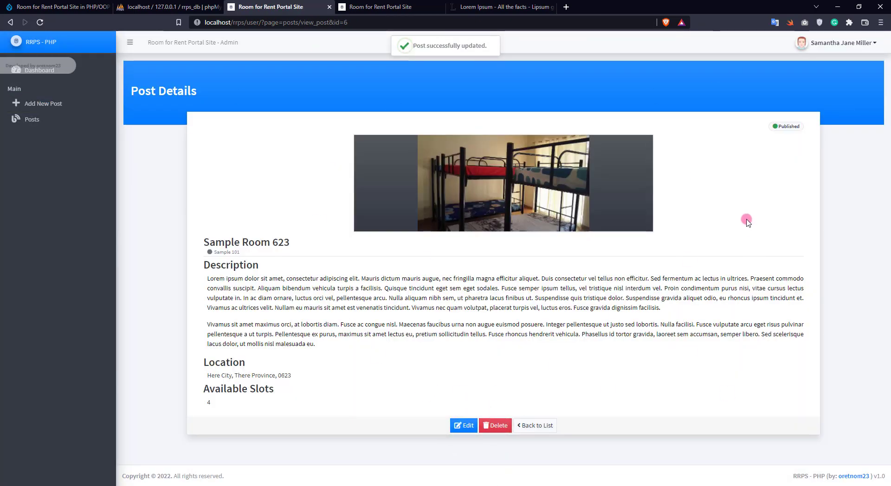
- Reload the public Posted Availablities listing and view Sample Room 623's details
key("ctrl+Tab")
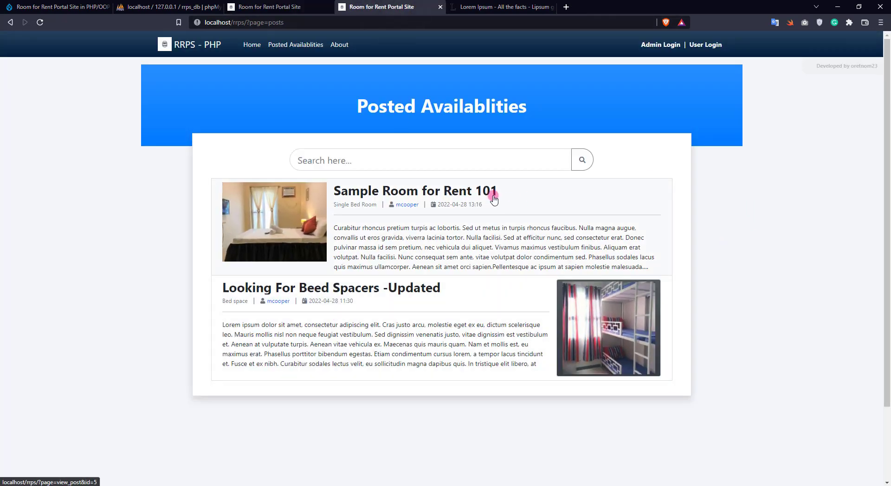
right_click(141, 203)
left_click(157, 232)
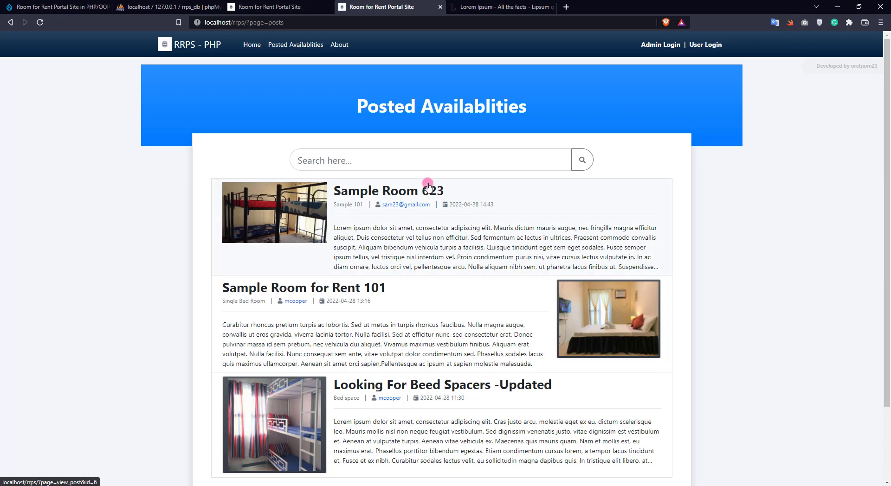
left_click(411, 196)
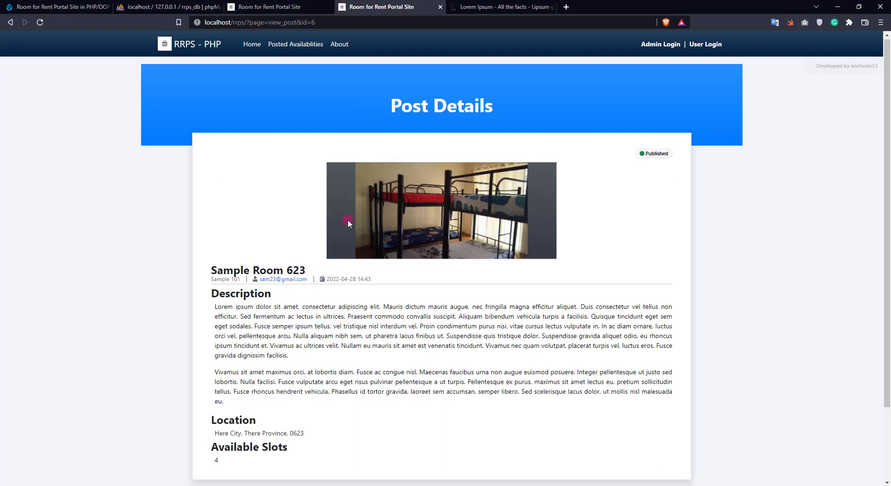
scroll(347, 219, "down", 2)
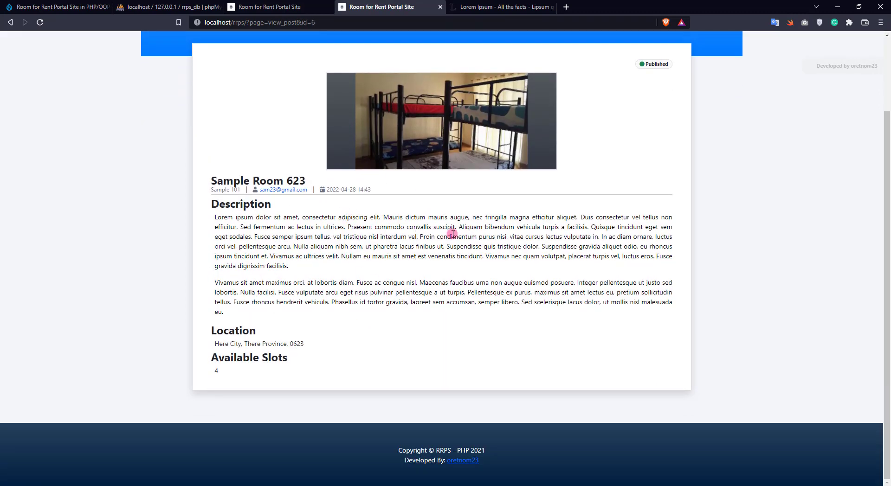
scroll(375, 234, "up", 2)
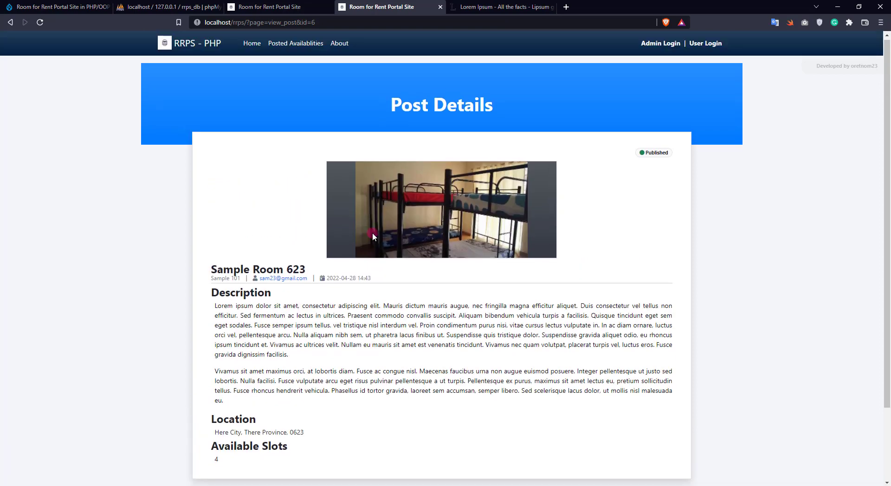
- Search the public listing for 'here' and confirm Sample Room 623 is the only result
left_click(293, 47)
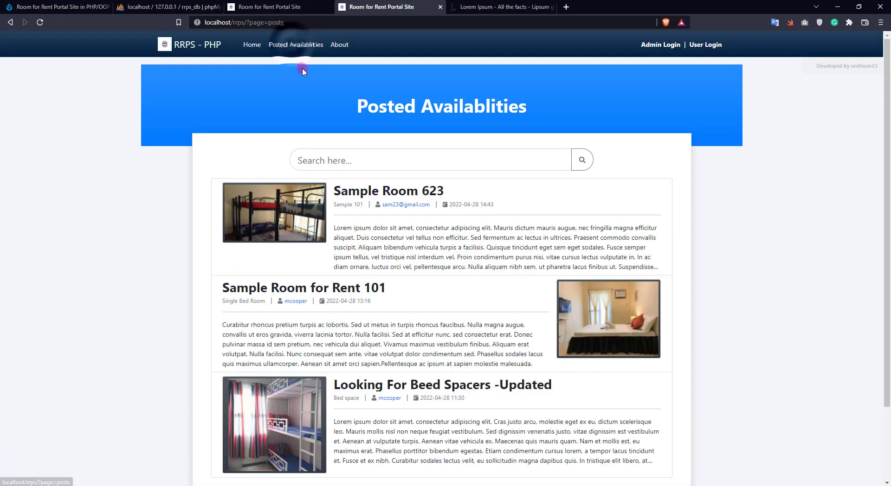
left_click(369, 159)
type("here city")
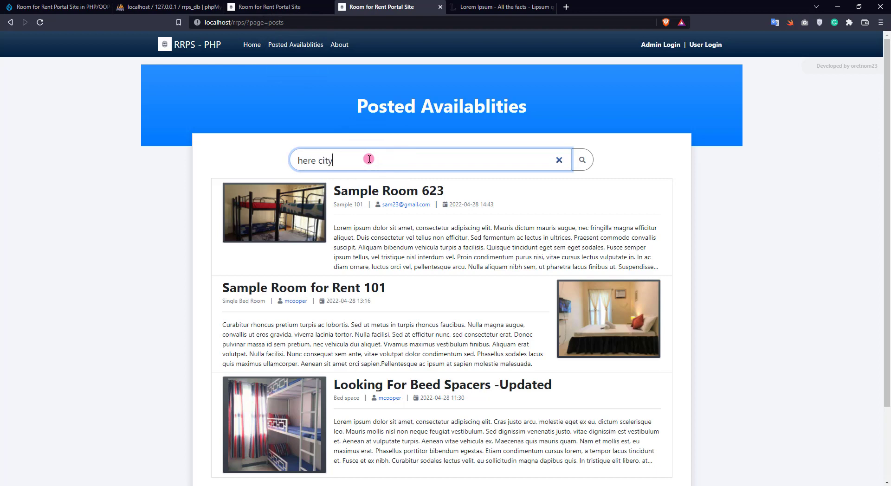
key("Return")
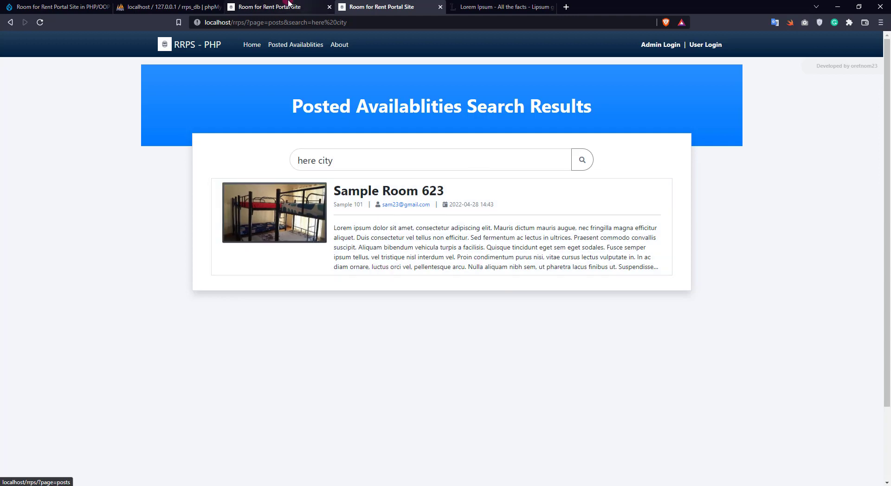
left_click(274, 7)
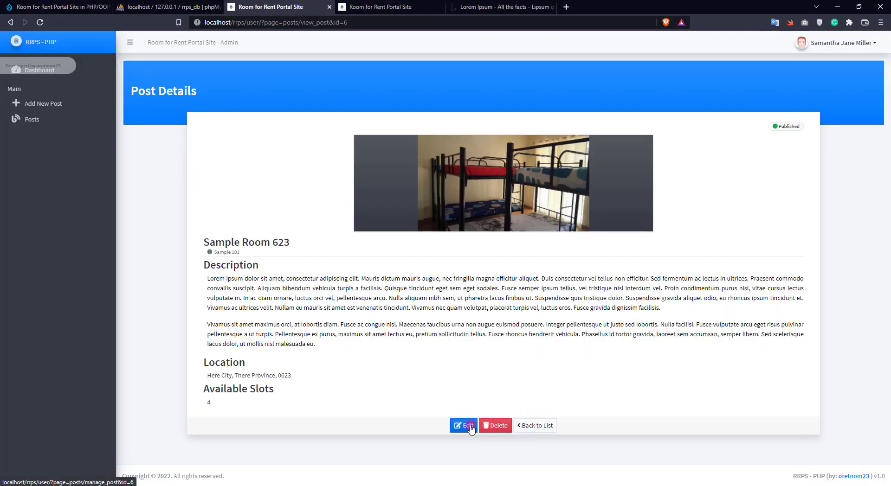
- Go back to the dashboard and start a new post in category Sample 101
left_click(533, 425)
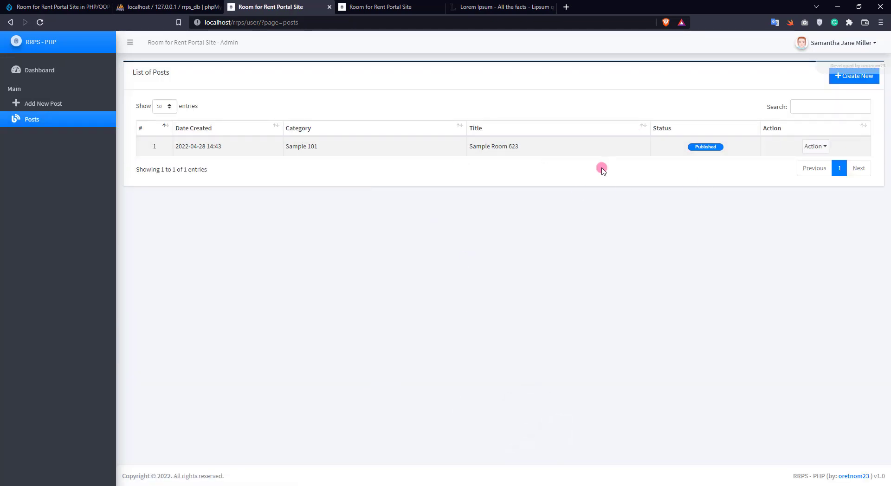
left_click(64, 75)
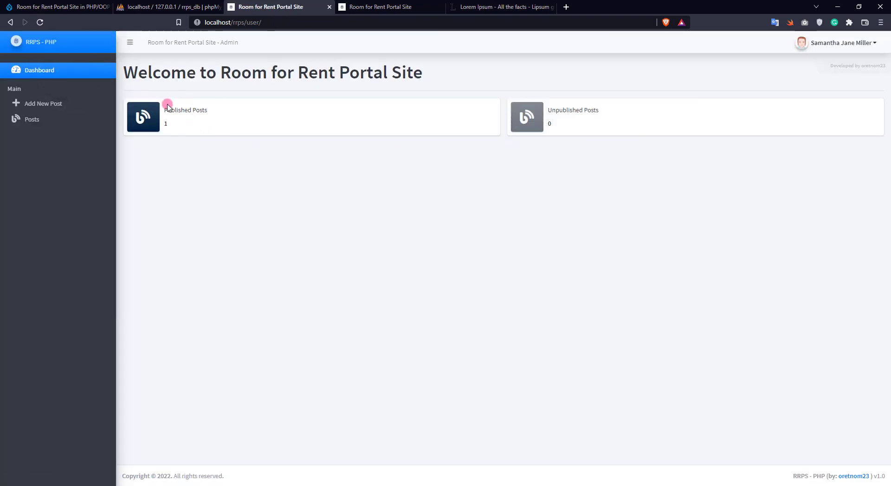
left_click(65, 108)
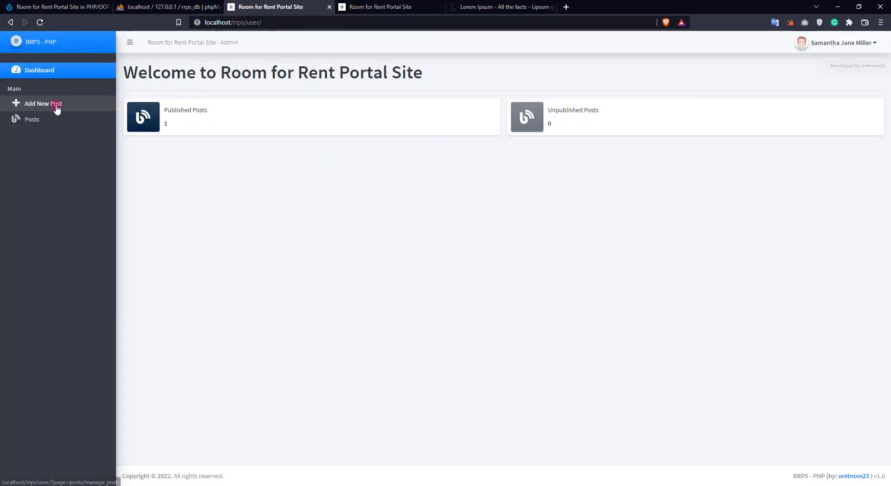
left_click(323, 142)
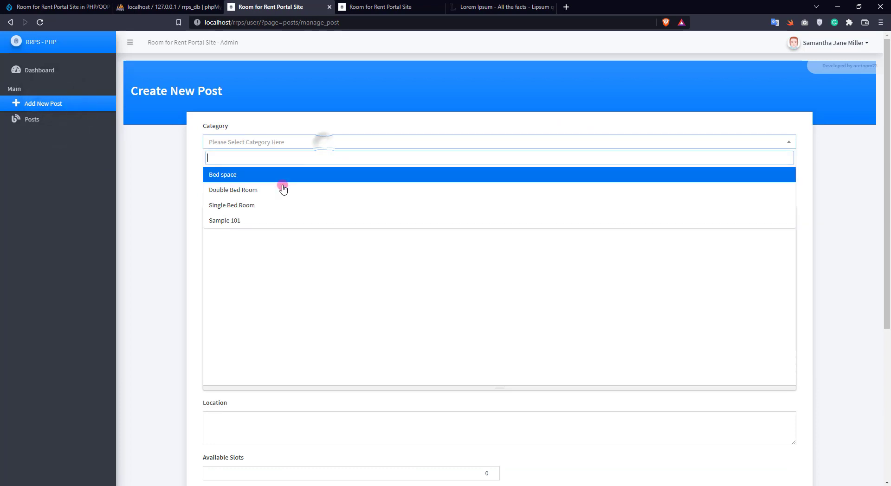
left_click(265, 221)
- Enter 'test' as title, description and location, with 1 available slot
left_click(260, 177)
type("test")
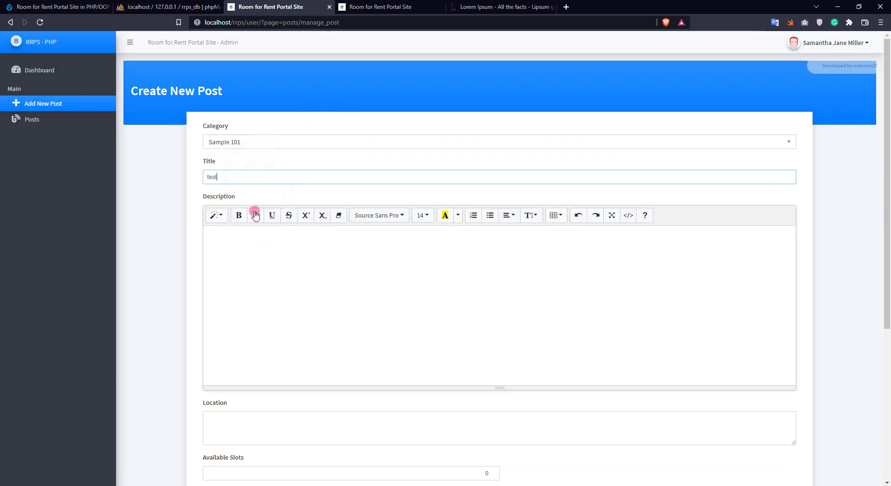
left_click(254, 248)
type("test")
scroll(257, 332, "down", 3)
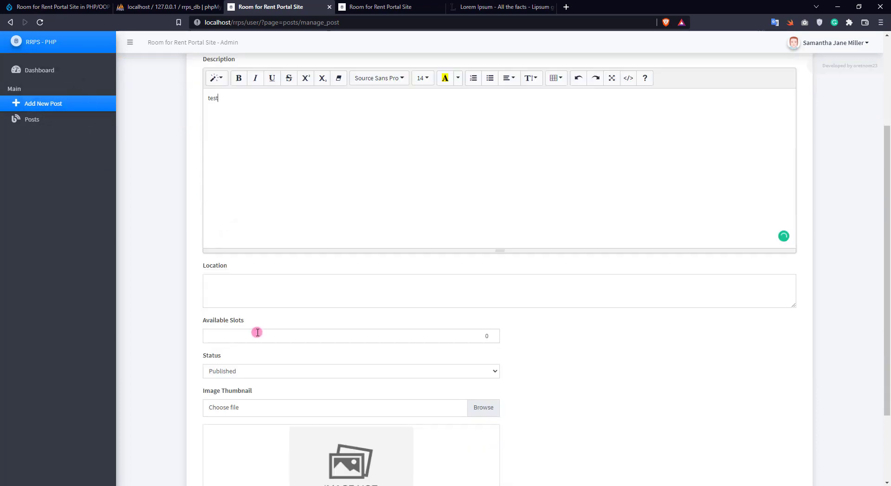
left_click(246, 289)
type("test")
left_click(250, 335)
type("1")
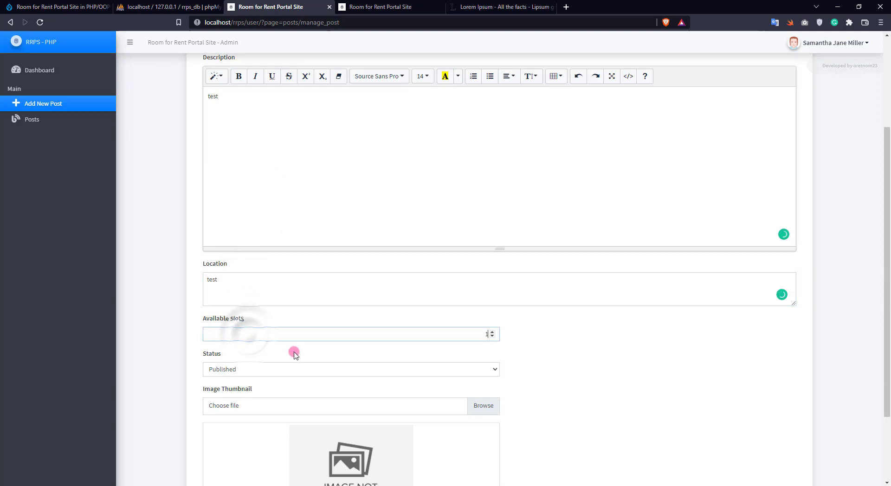
- Save the test post as Unpublished with no thumbnail and return to the Dashboard
left_click(253, 370)
left_click(244, 391)
scroll(262, 376, "down", 2)
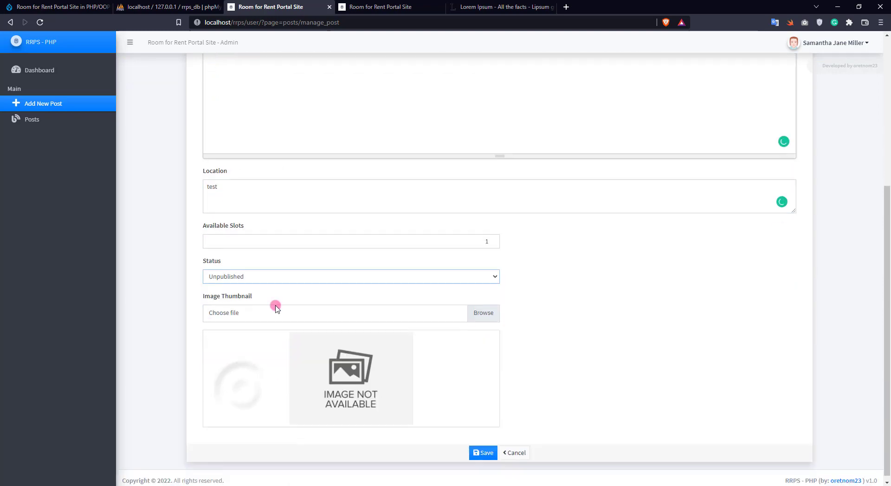
left_click(260, 312)
key("Escape")
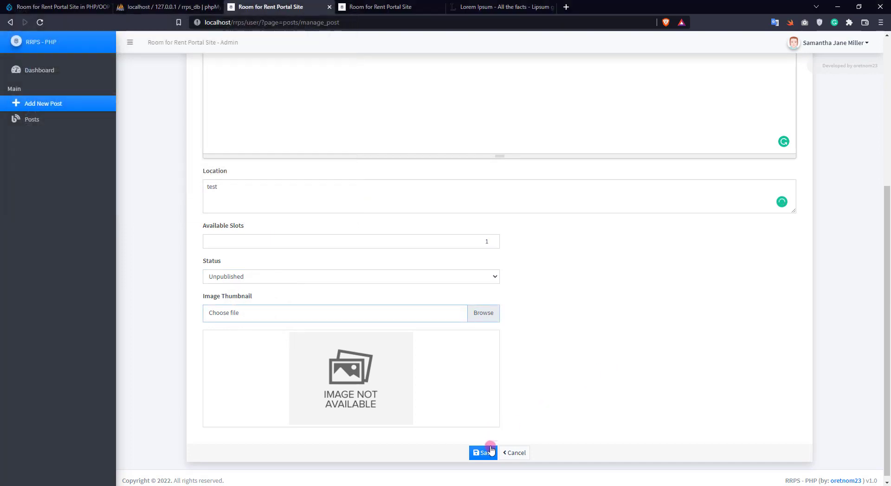
left_click(483, 453)
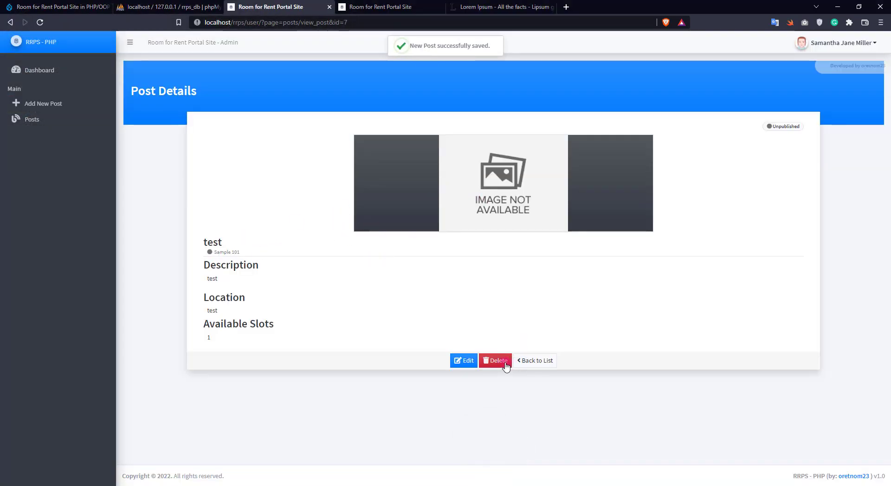
left_click(33, 70)
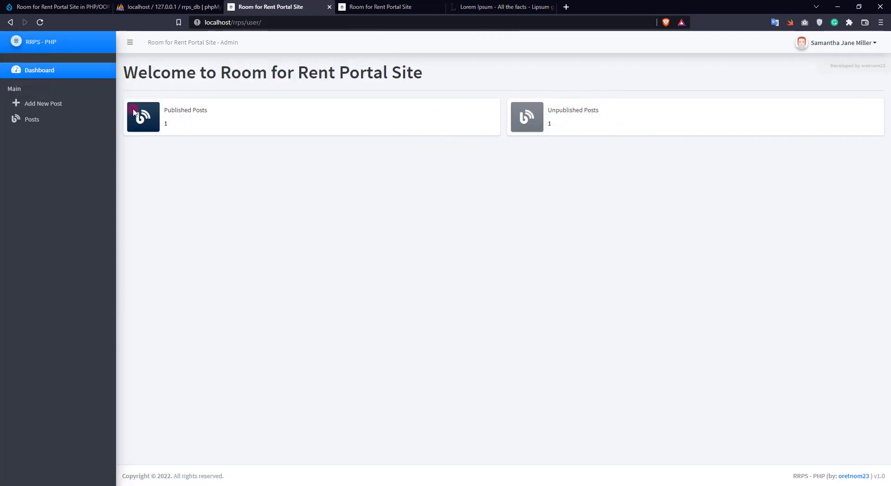
- View the test post from Posts, delete it permanently, and return to the Dashboard
left_click(42, 119)
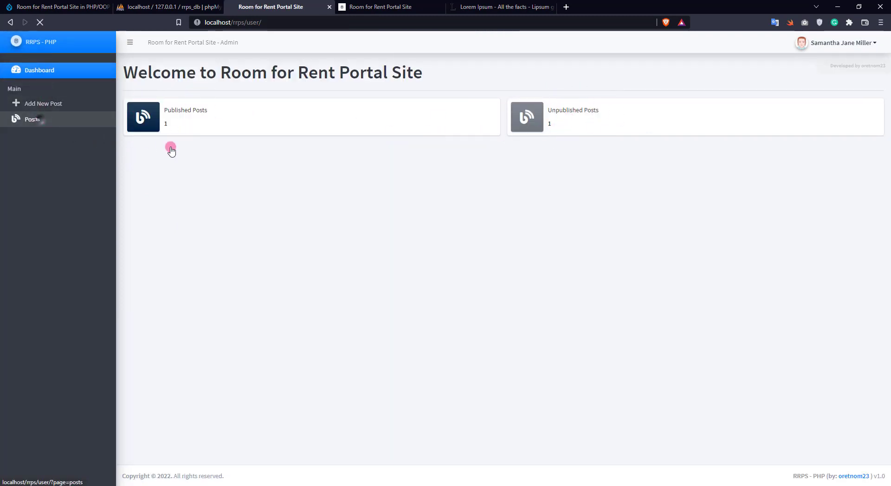
left_click(808, 172)
left_click(836, 188)
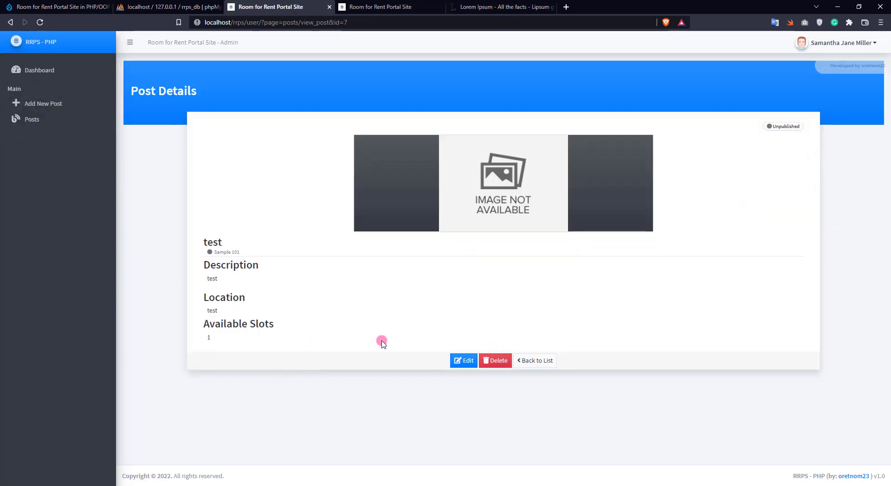
left_click(494, 360)
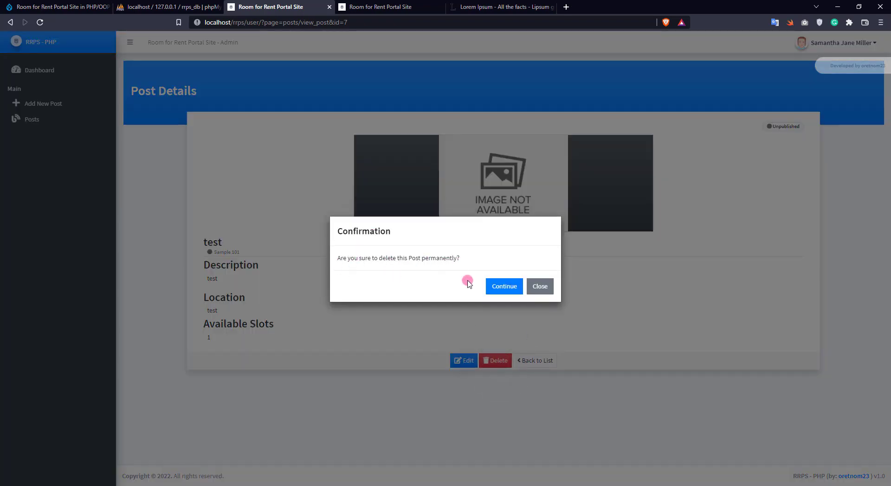
left_click(504, 289)
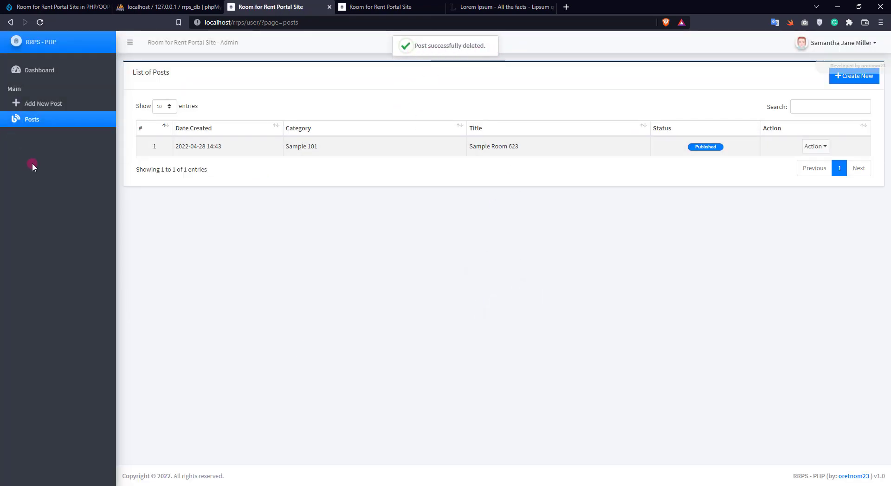
left_click(41, 73)
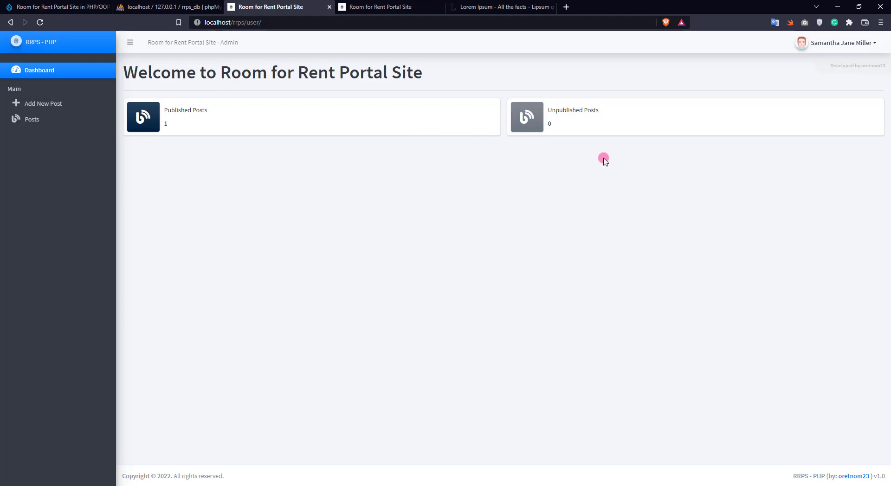
- Log out of the user account and close the login page tab
left_click(830, 44)
left_click(817, 80)
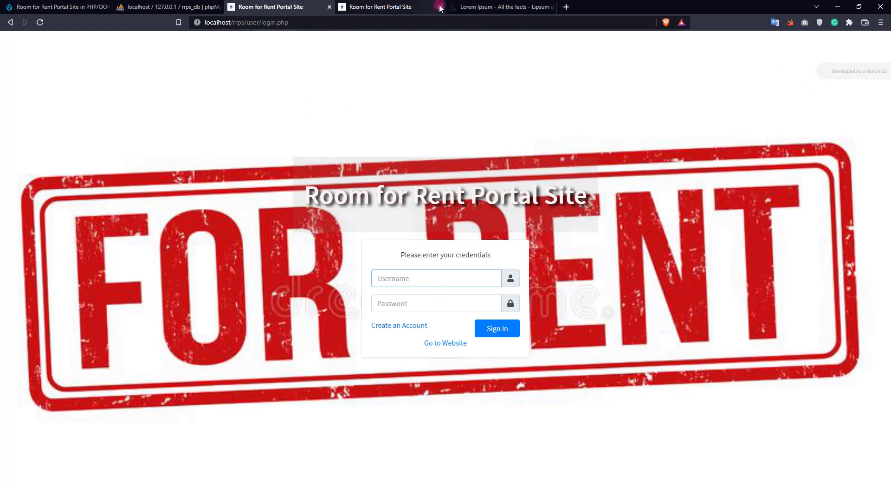
left_click(329, 7)
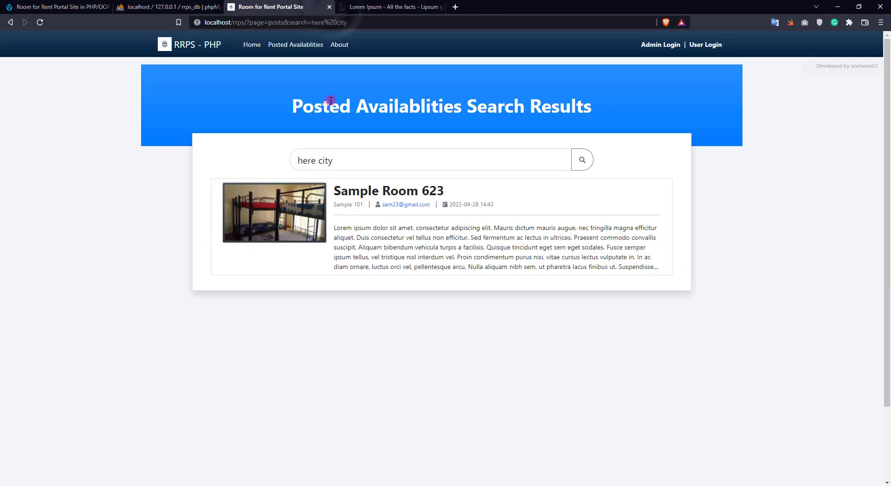
- Clear the 'here city' search and re-run it to list all three public posts
left_click(559, 161)
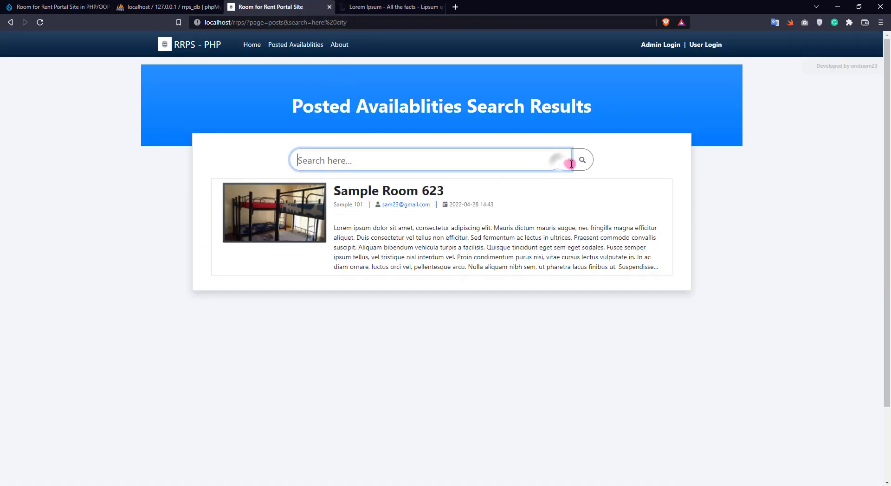
left_click(582, 160)
scroll(194, 207, "down", 1)
scroll(194, 208, "down", 2)
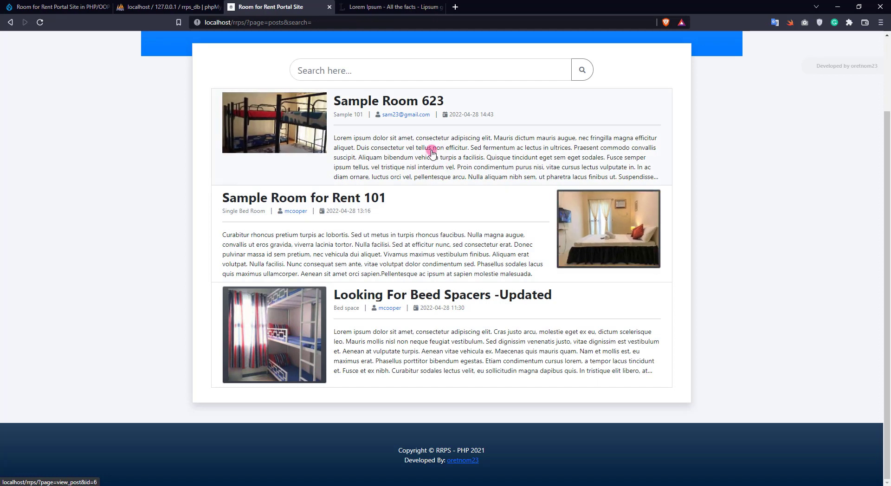
scroll(388, 210, "up", 1)
scroll(388, 210, "up", 2)
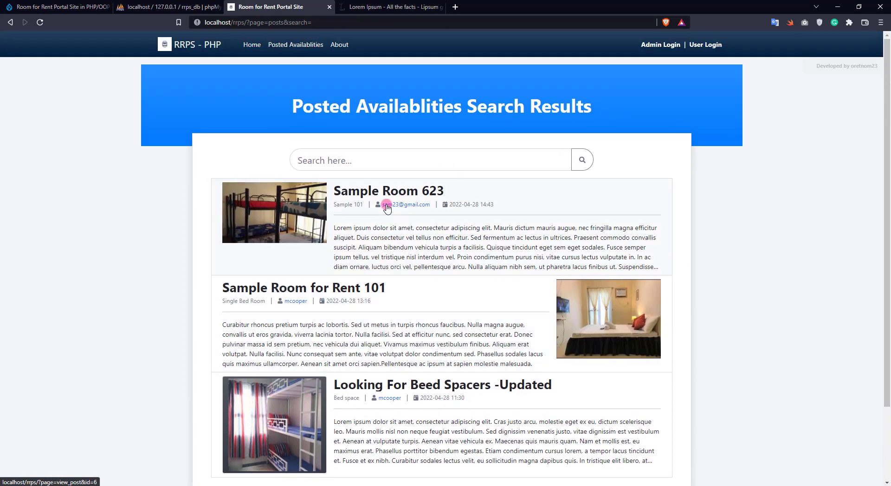